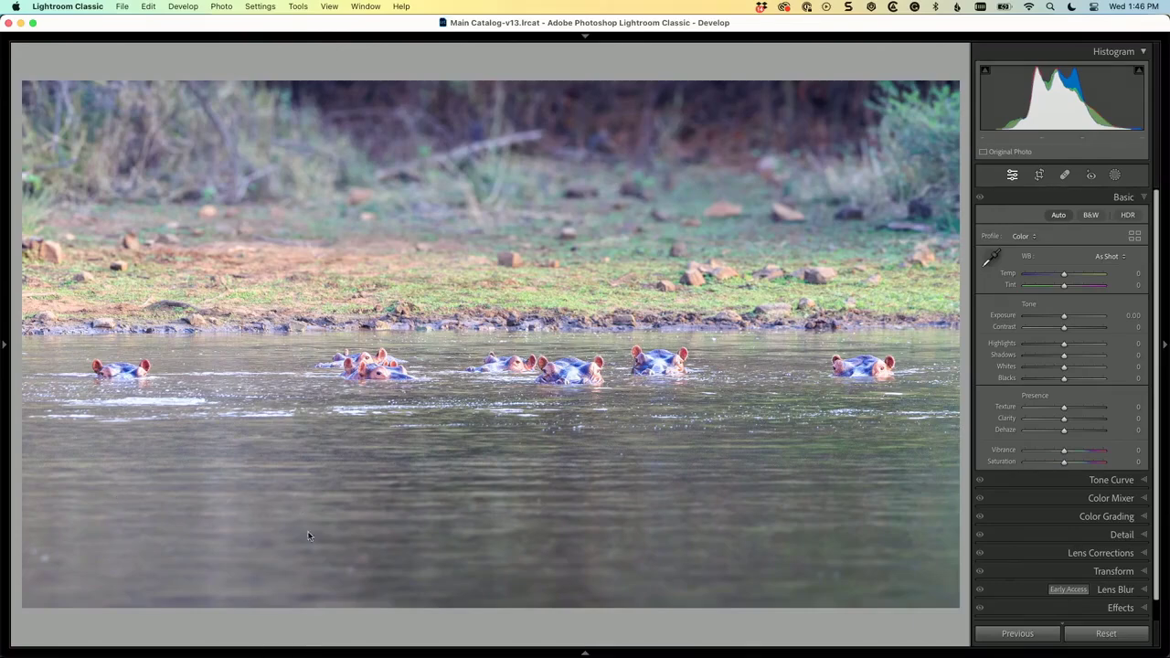
- Crop tightly around the central hippos by pulling in the top-right and bottom-left corners
click(1040, 176)
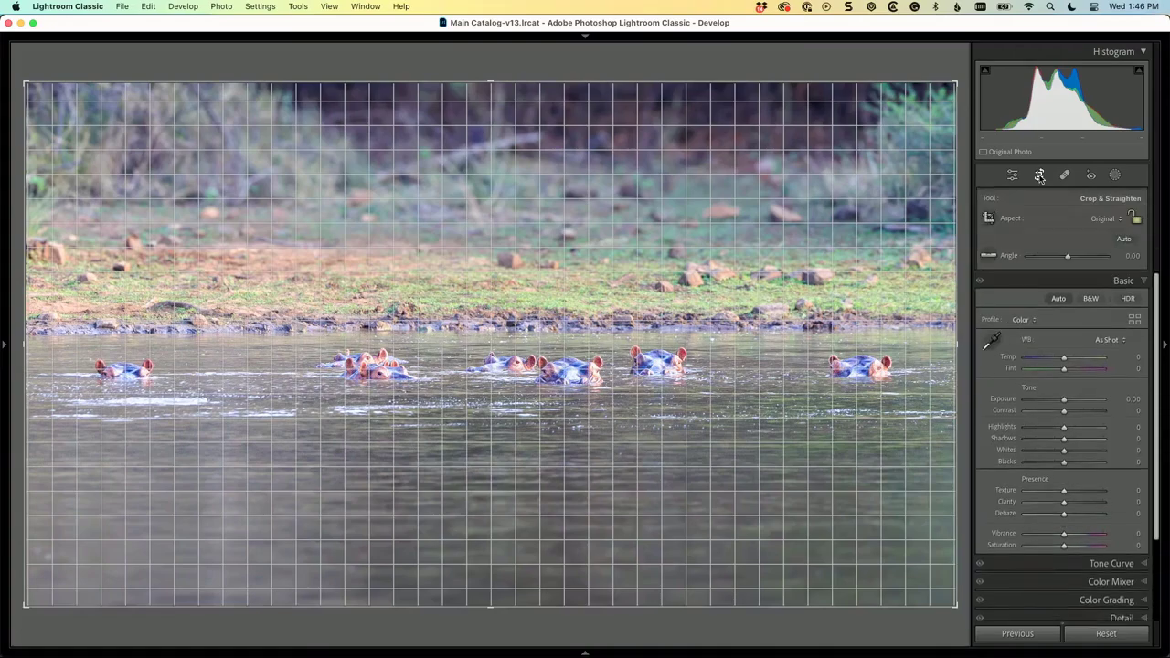
drag(956, 83, 761, 191)
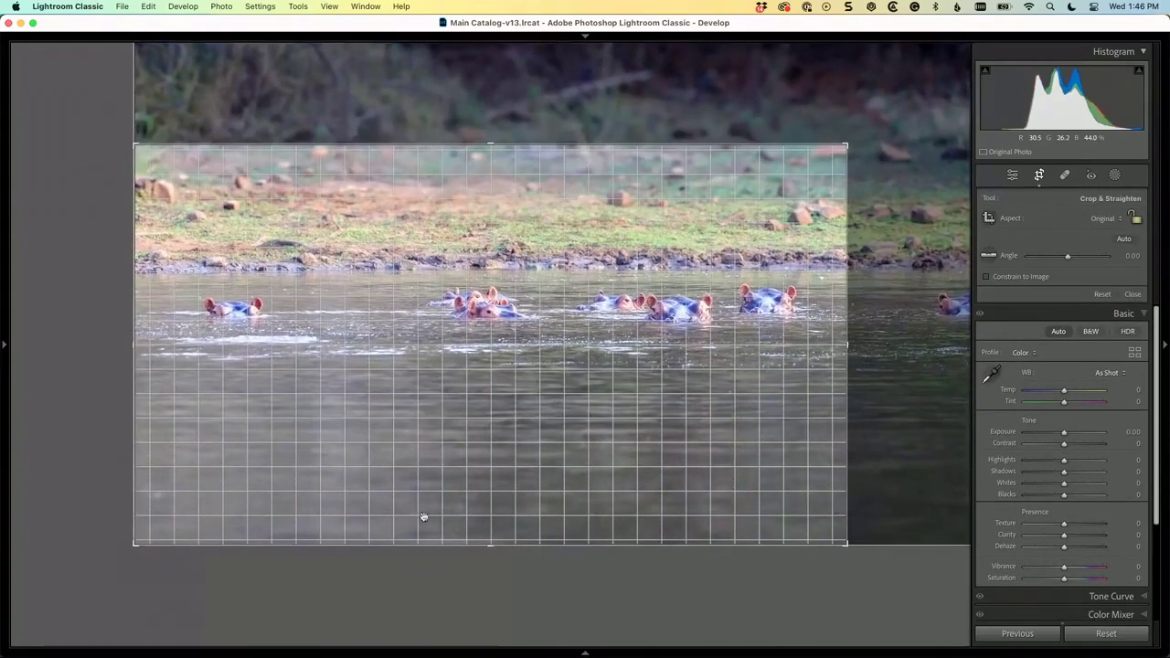
drag(136, 545, 266, 469)
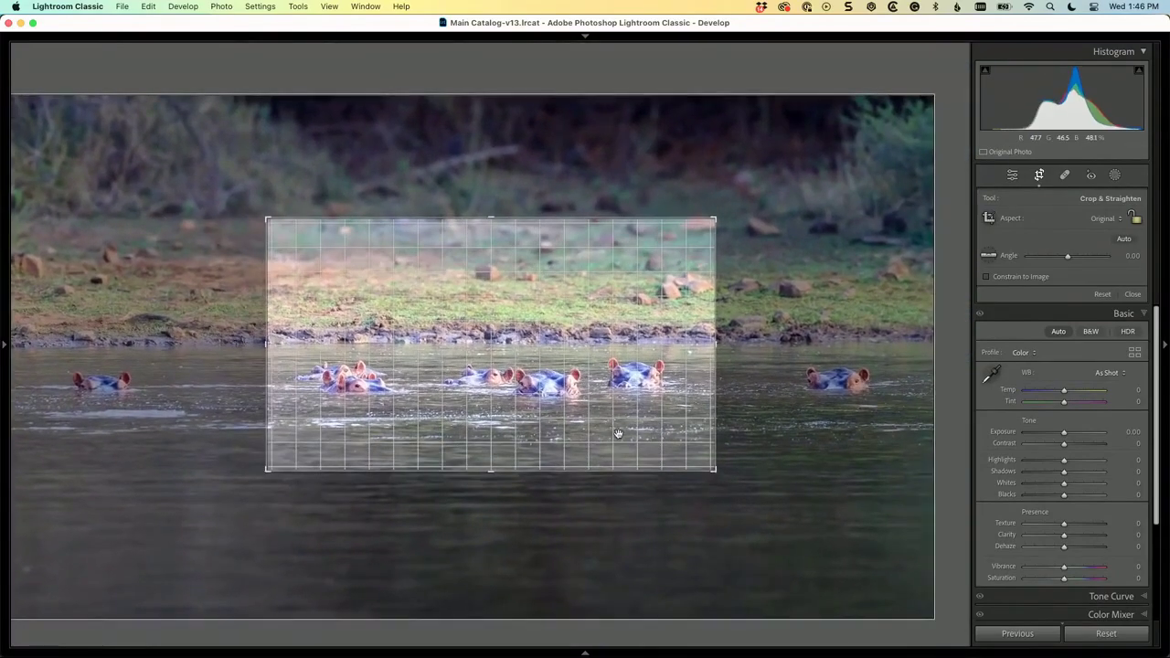
drag(618, 433, 609, 378)
key(Return)
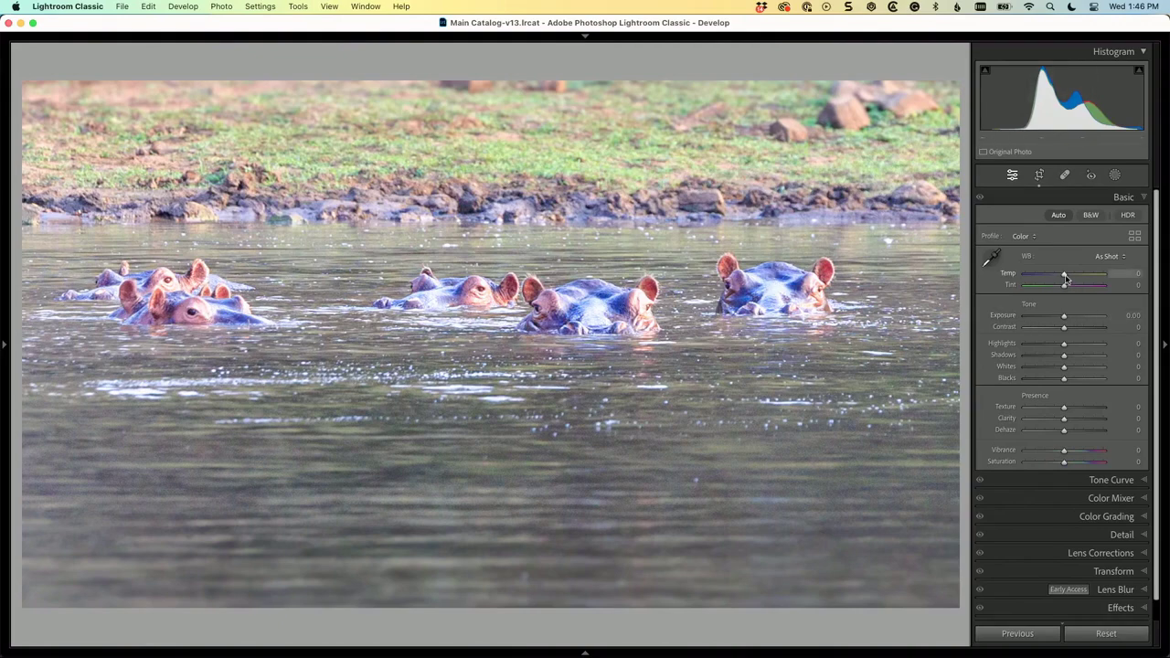
- Set Temp to +16, Exposure to -0.80 and Contrast to +26 in the Basic panel
drag(1064, 275, 1073, 277)
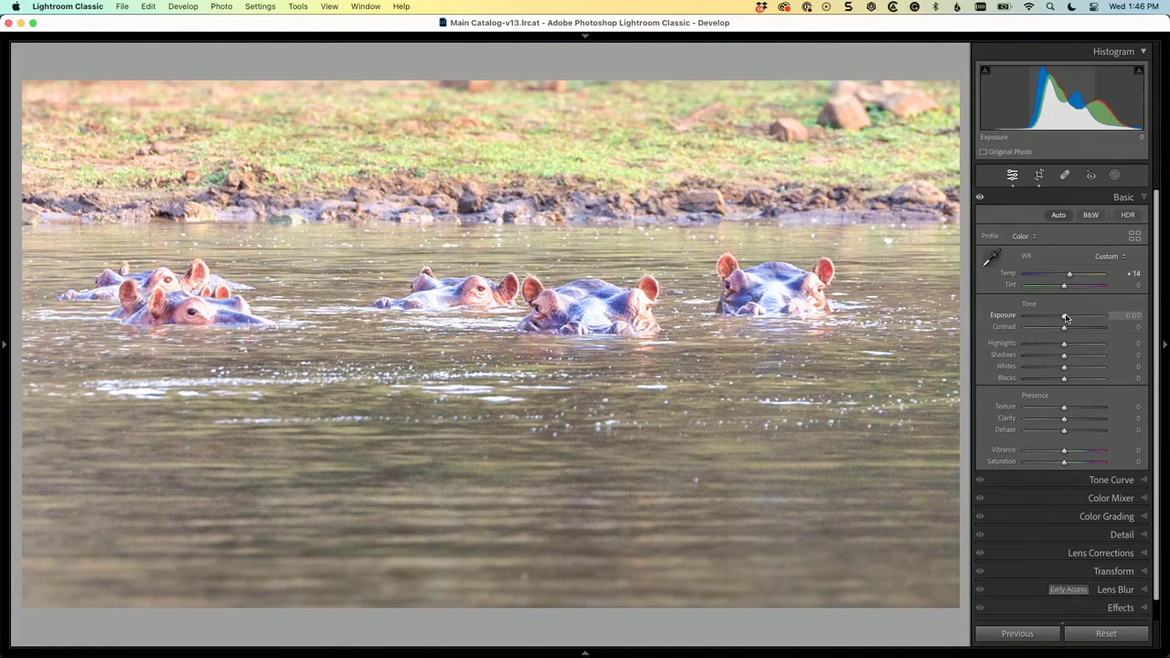
drag(1066, 317, 1077, 328)
drag(1069, 274, 1071, 277)
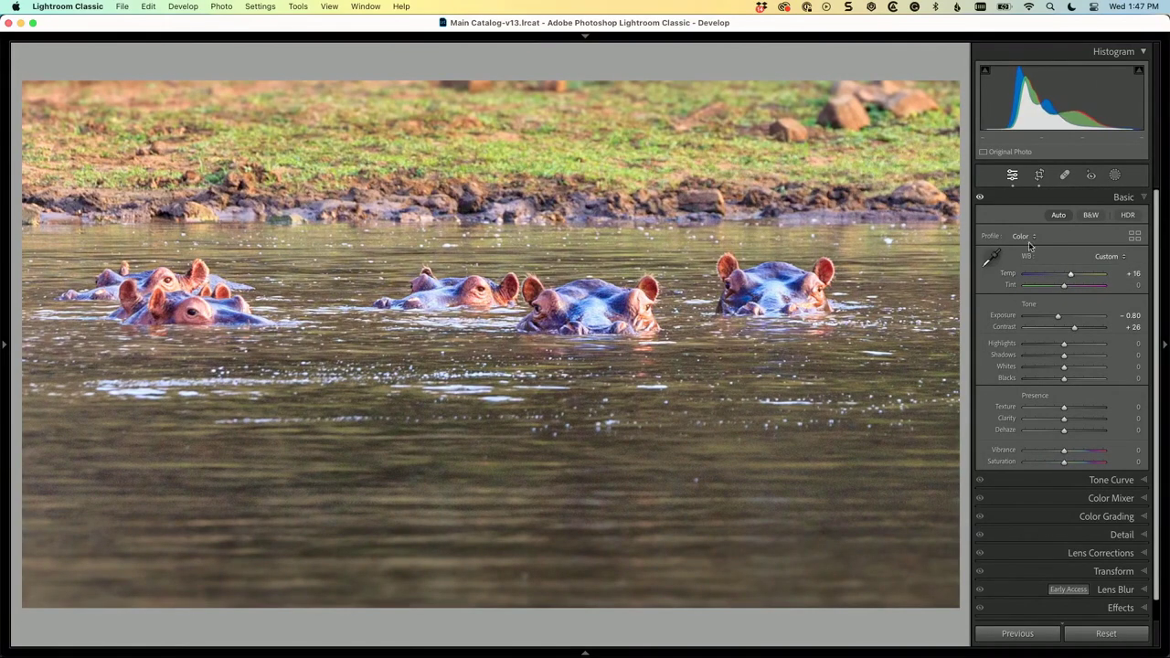
- Shift the crop framing down to include more shoreline
click(1039, 175)
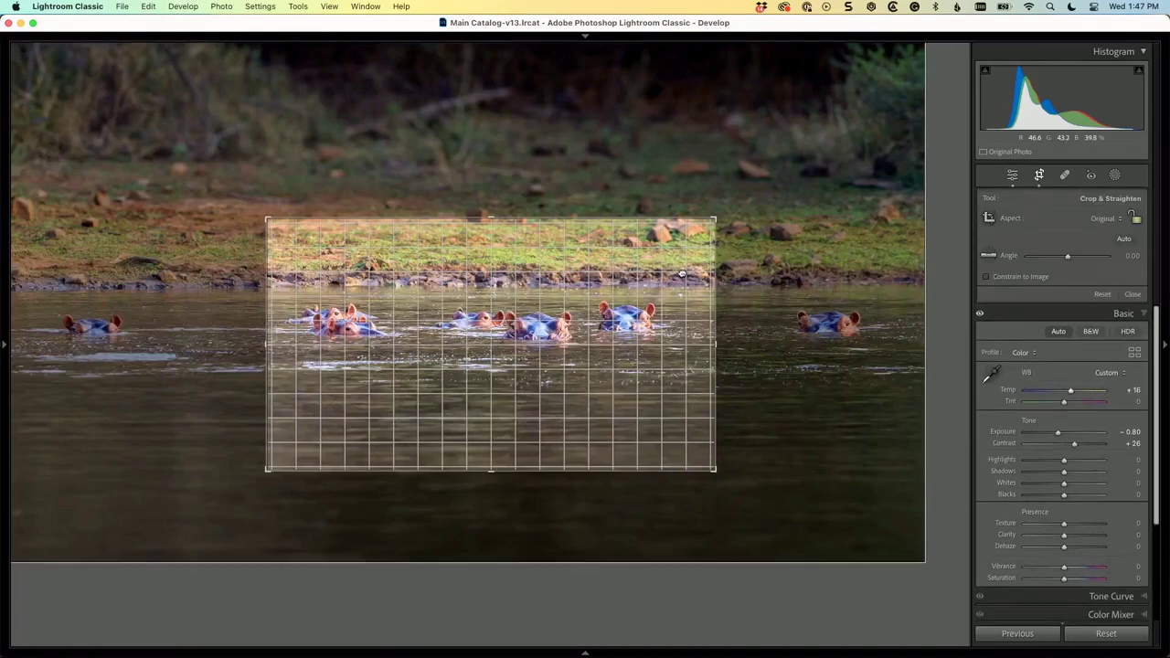
drag(682, 274, 682, 300)
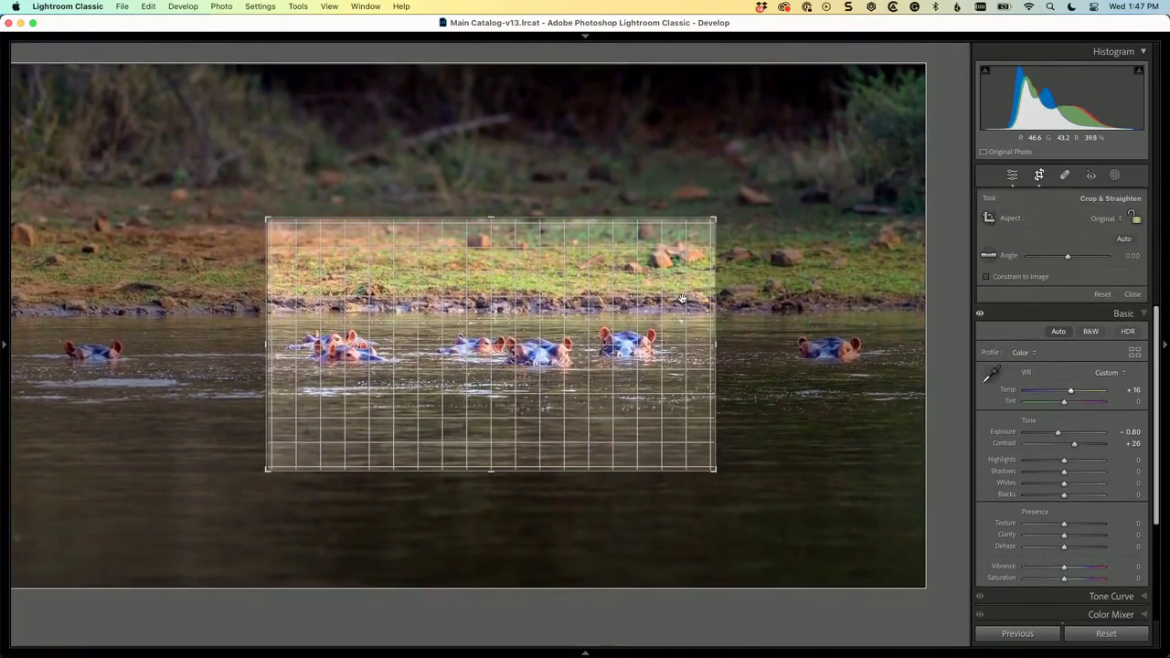
key(Return)
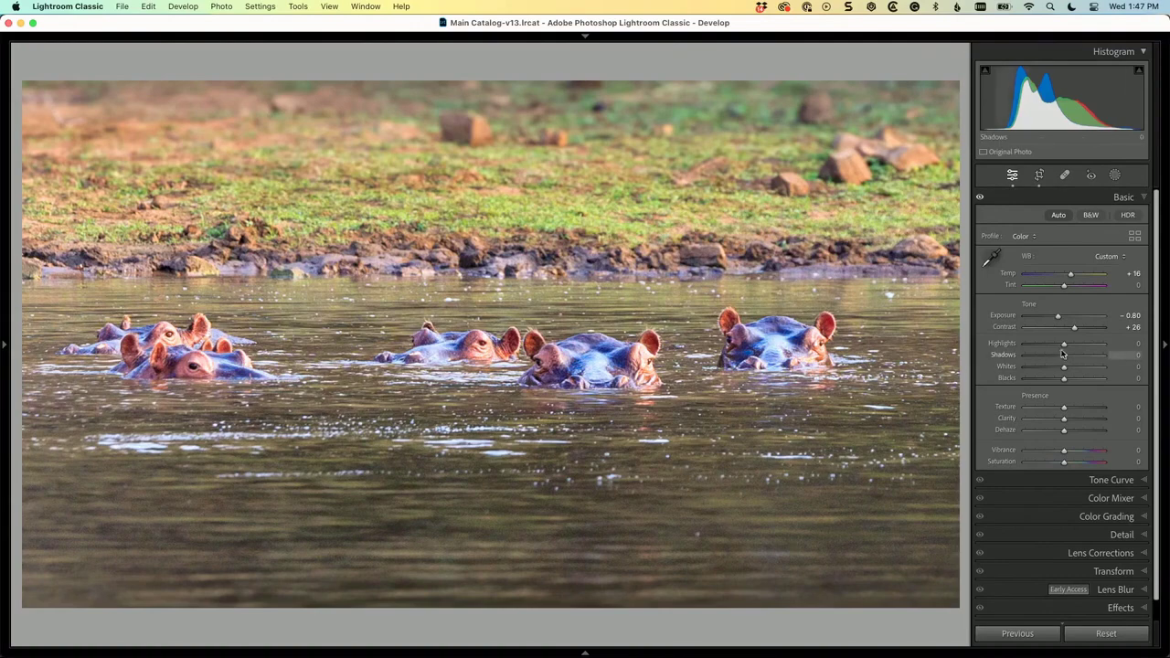
- Set Highlights -64, Texture +29 and Clarity +14, then bring up the Masking options
drag(1064, 347, 1037, 351)
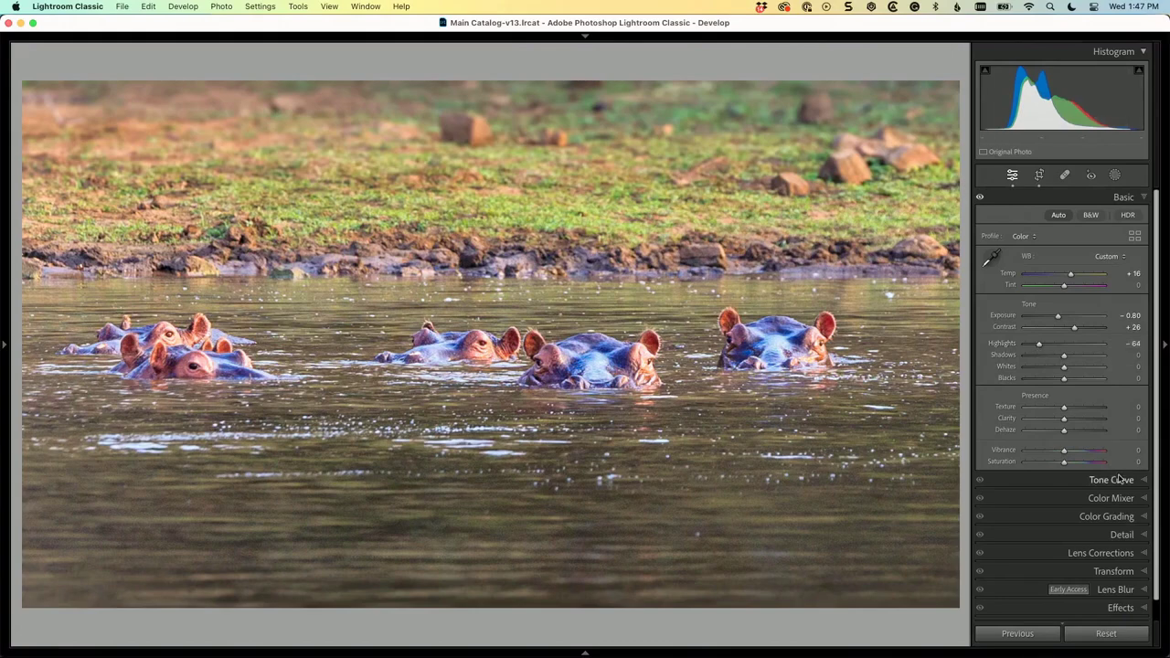
mouse_move(1065, 411)
mouse_down()
mouse_move(1083, 410)
mouse_move(1069, 422)
mouse_up()
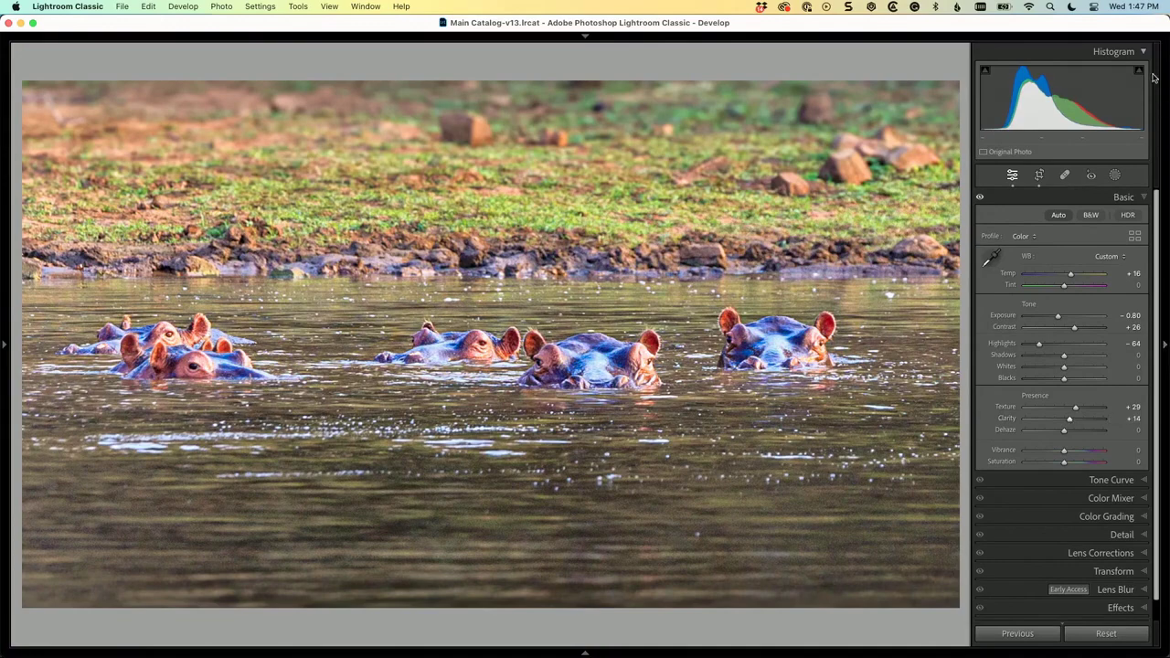
click(1114, 175)
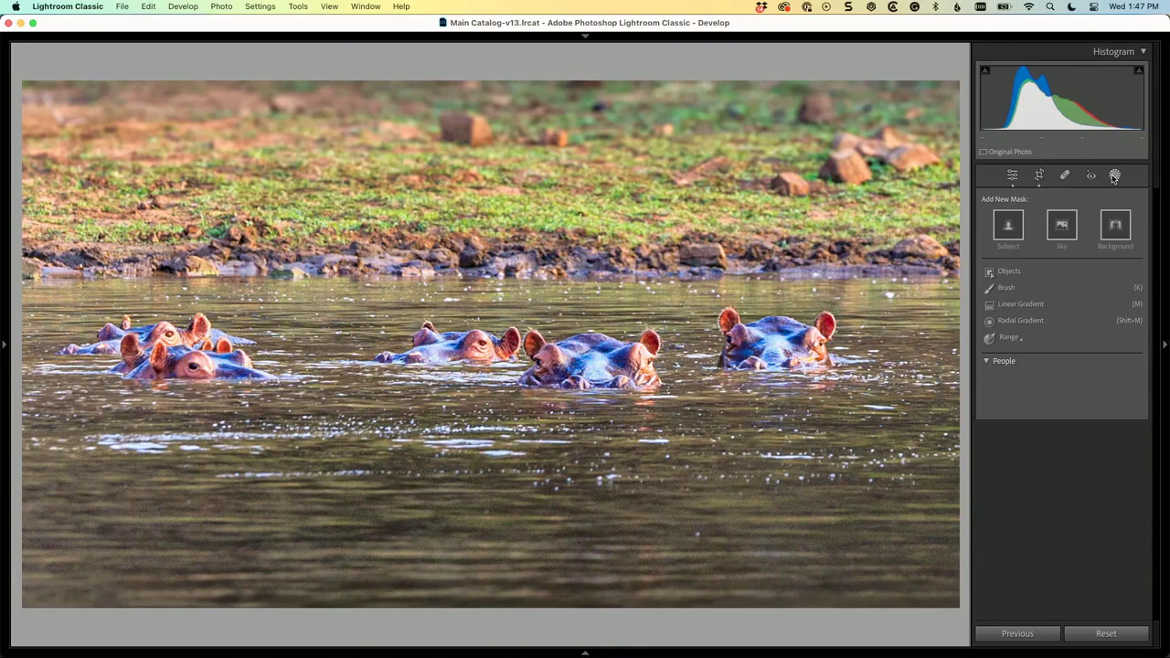
- Add a brush mask with Temp 33 painted across the hippos
click(1006, 287)
scroll(1047, 405, down, 6)
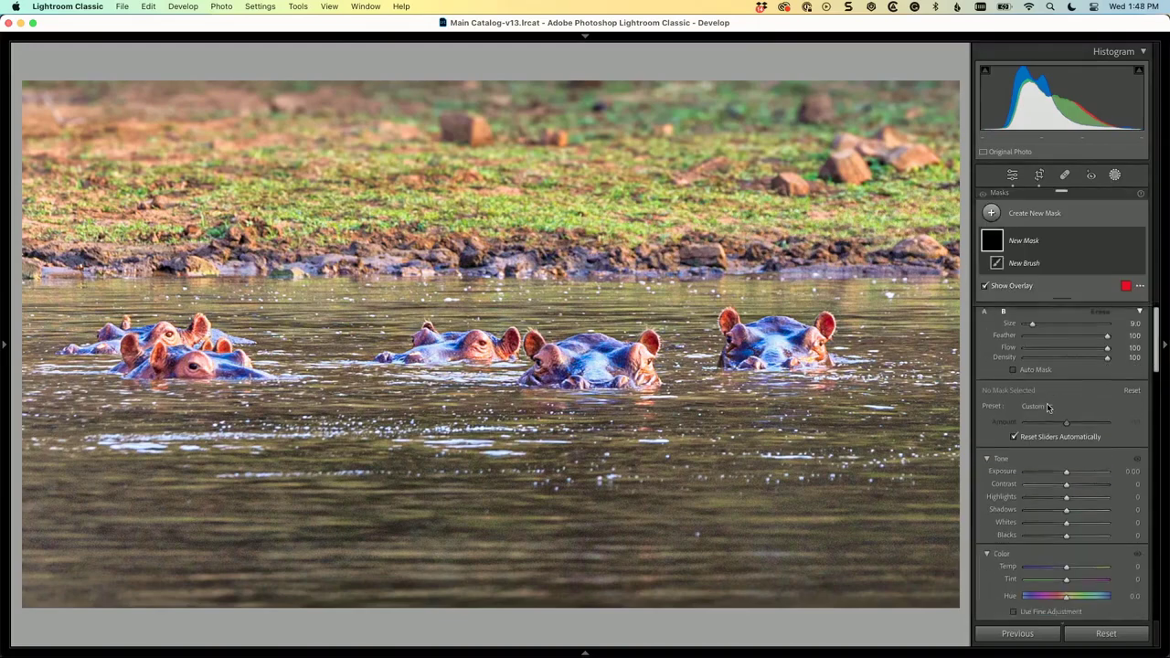
drag(1069, 425, 1081, 425)
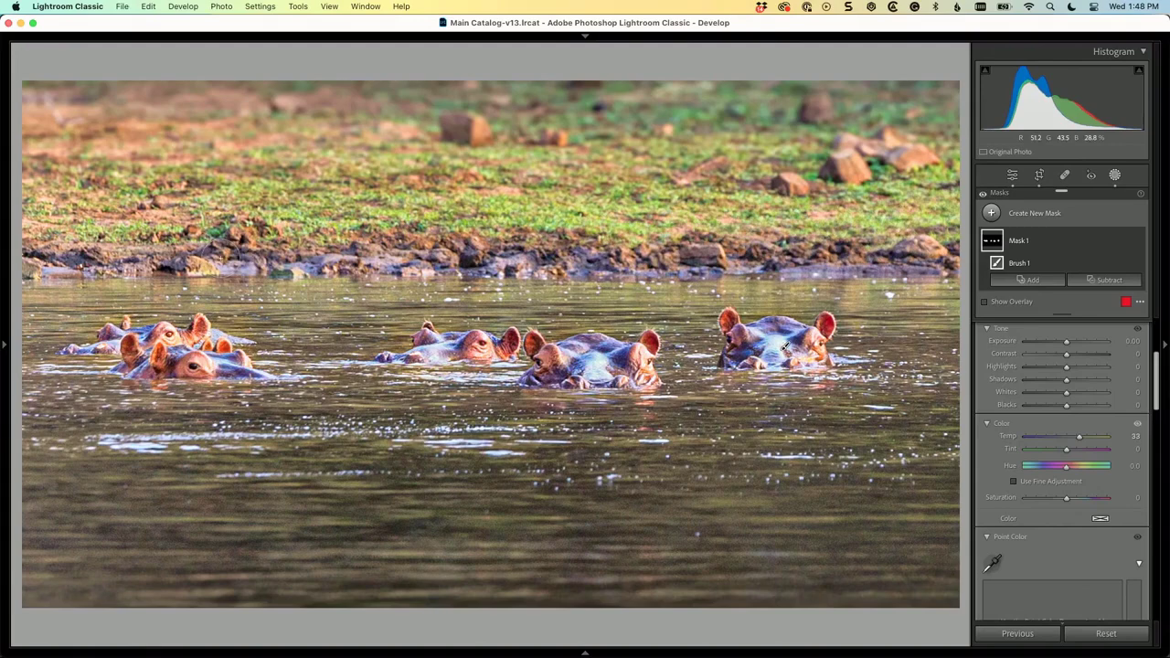
drag(558, 254, 923, 260)
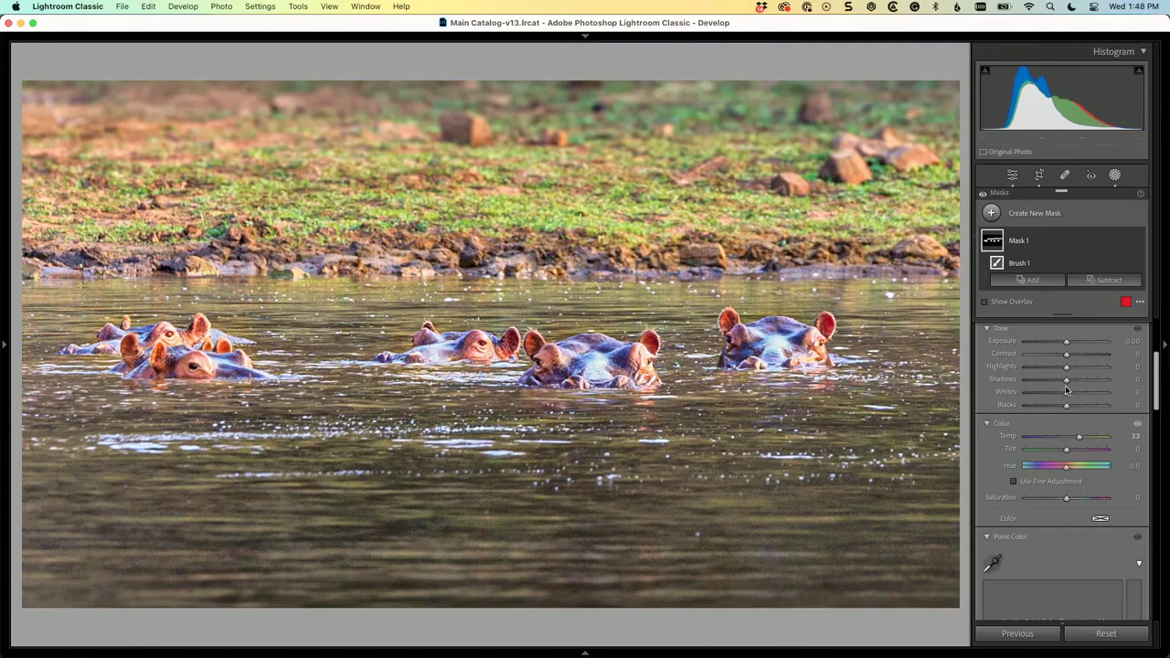
- Return from the mask to the global Edit adjustments with the Color Mixer showing
scroll(1072, 375, up, 3)
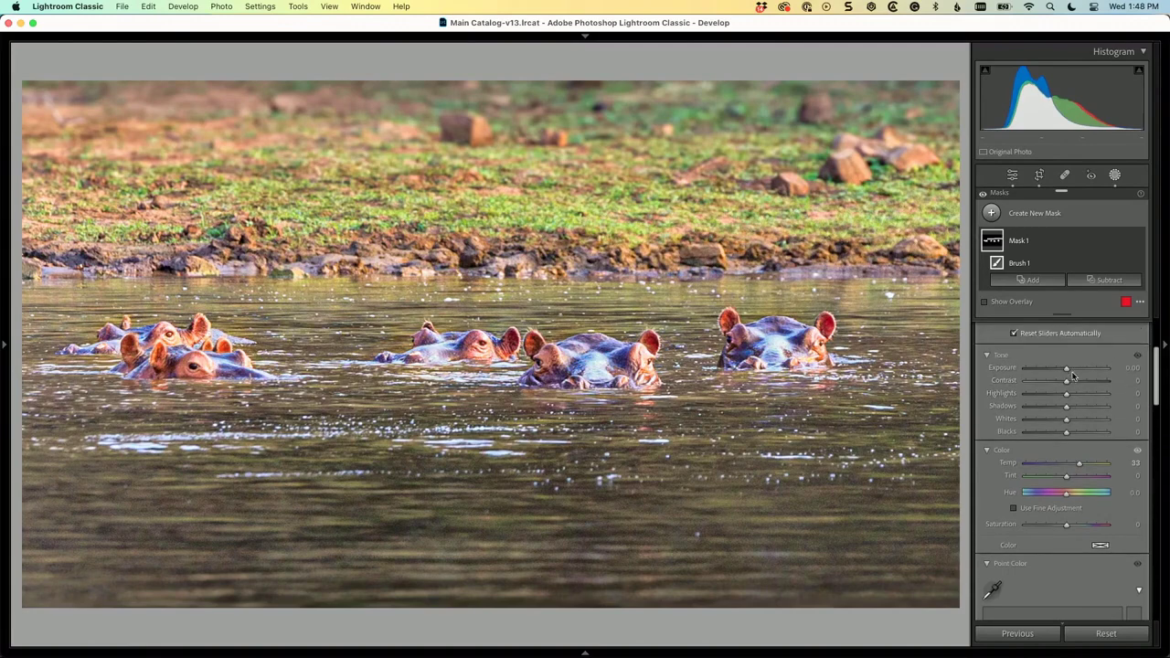
scroll(1073, 375, up, 3)
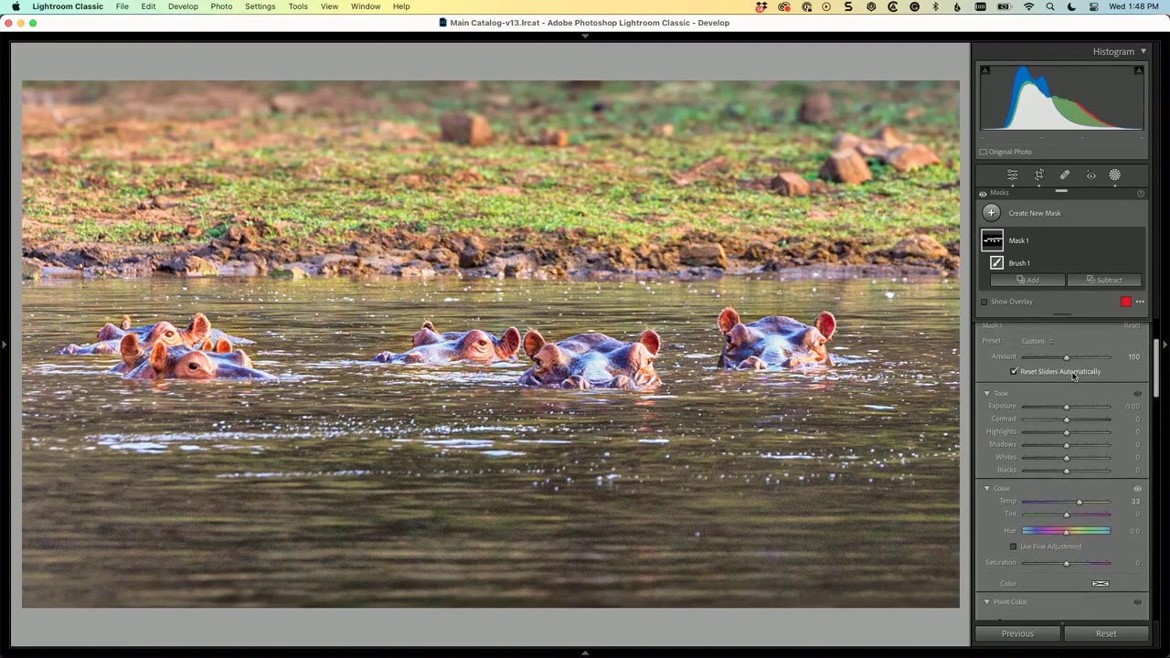
scroll(1072, 376, down, 6)
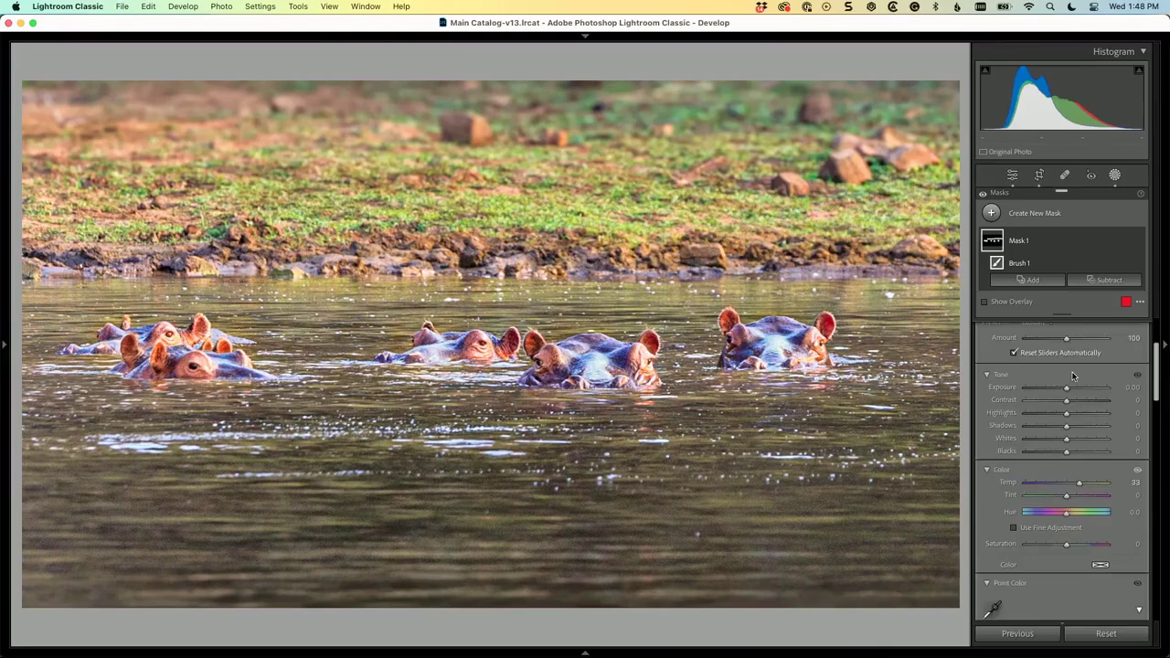
scroll(1072, 374, down, 10)
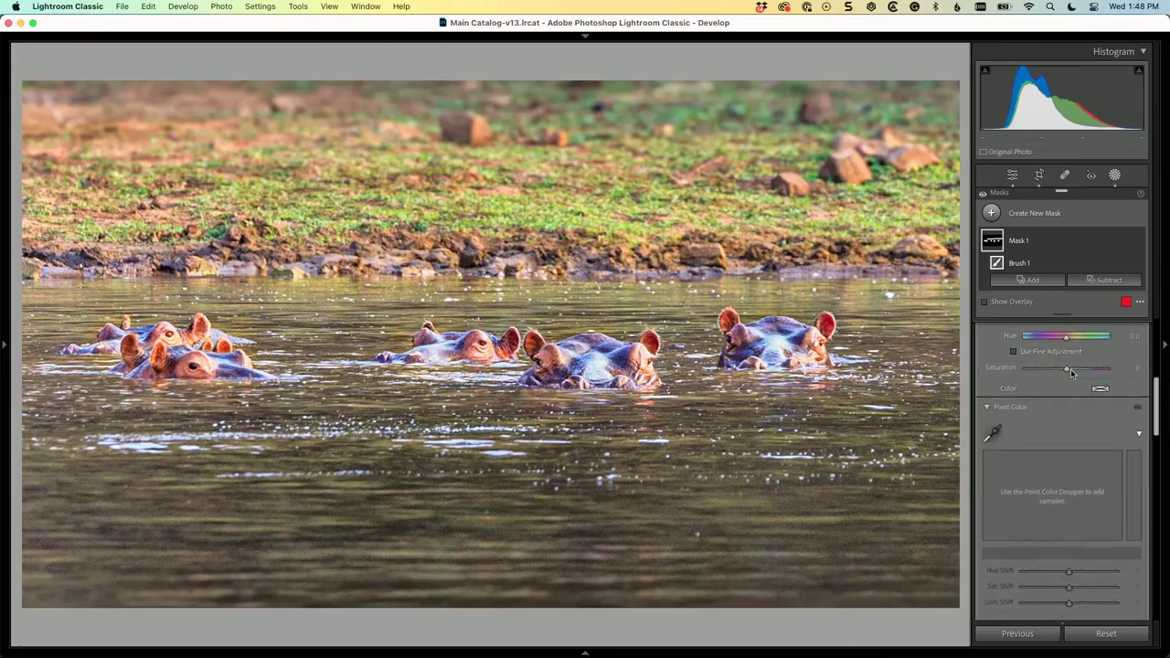
scroll(1071, 371, down, 10)
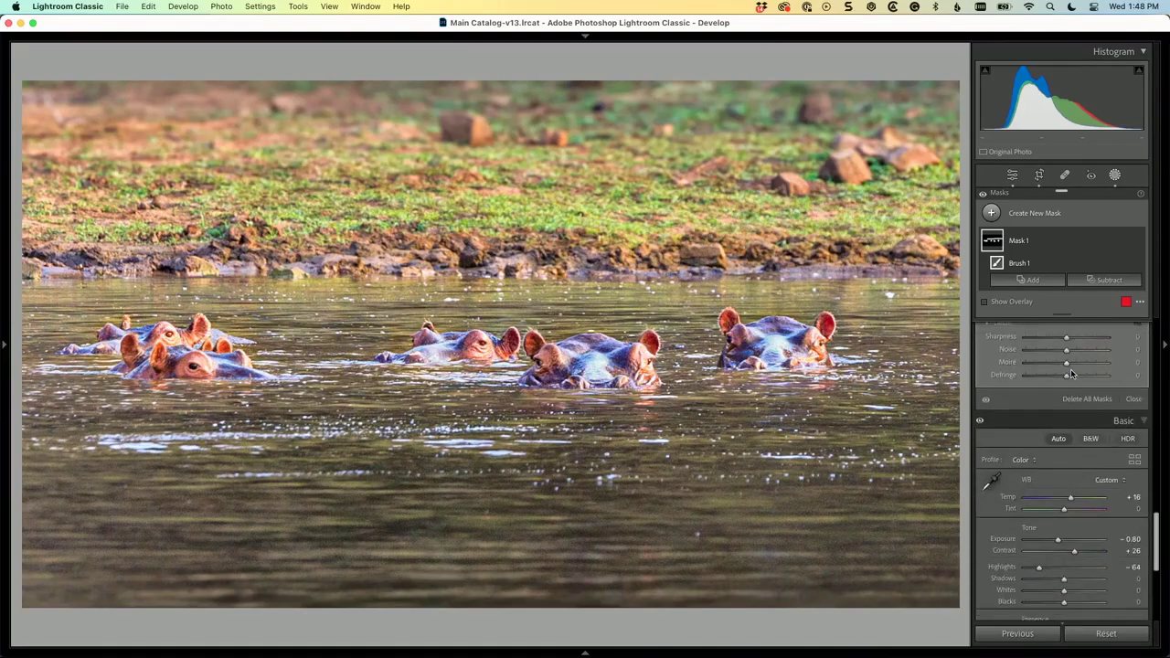
scroll(1071, 373, up, 15)
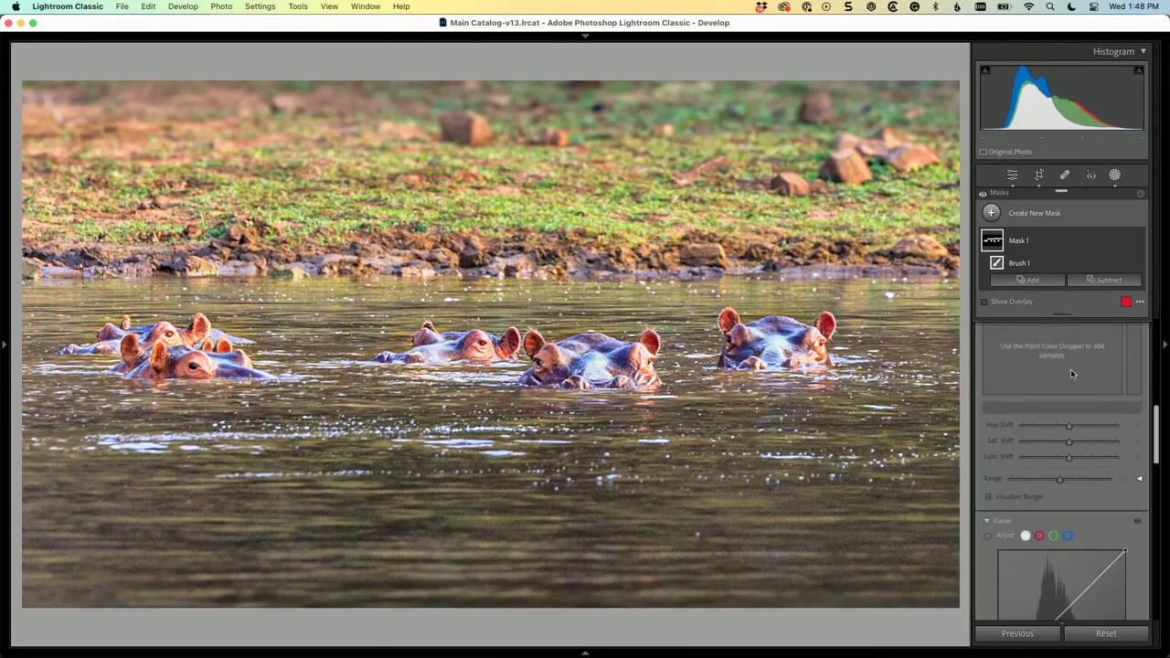
scroll(1071, 372, up, 4)
scroll(1070, 369, up, 3)
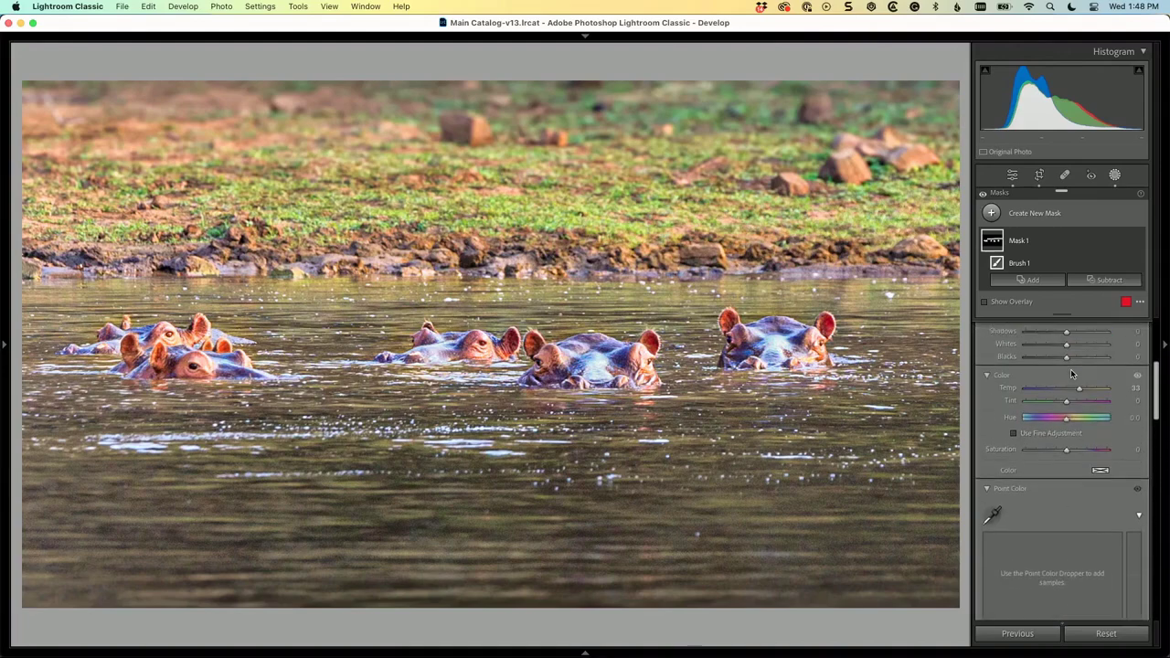
scroll(1071, 373, up, 4)
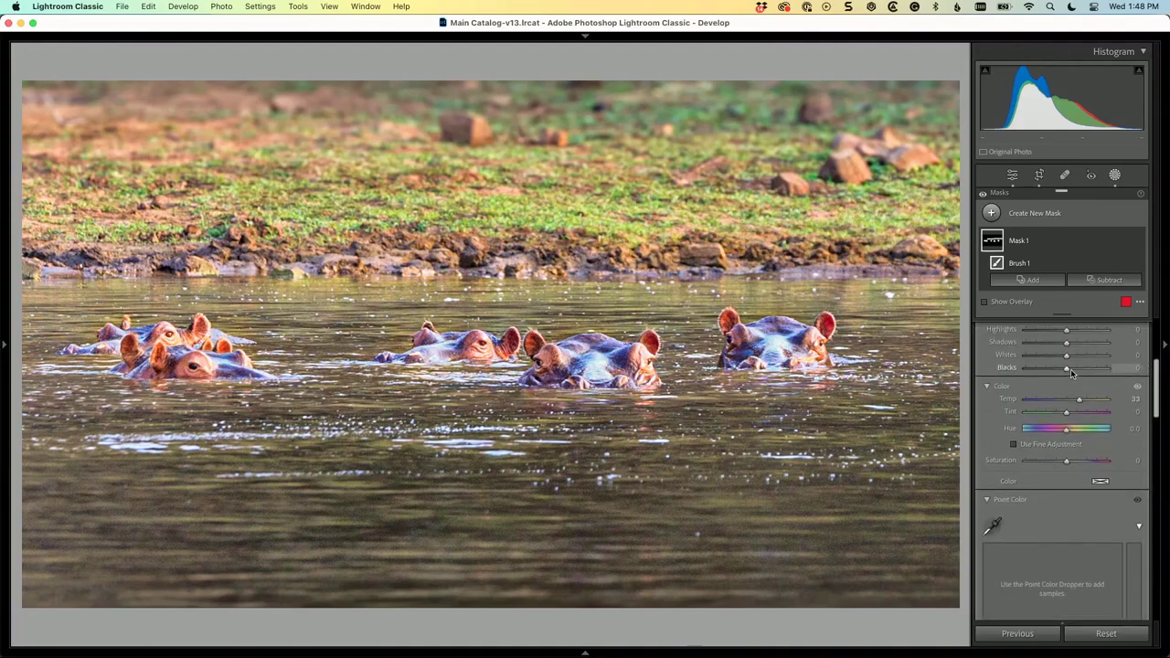
scroll(1070, 368, up, 3)
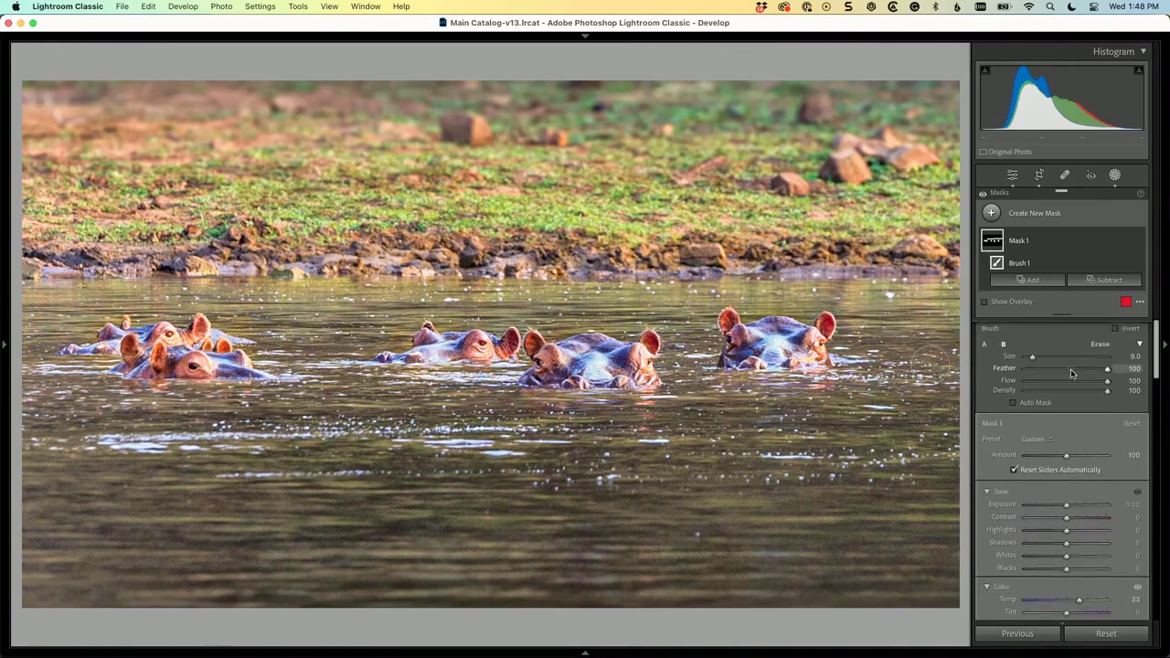
click(1012, 175)
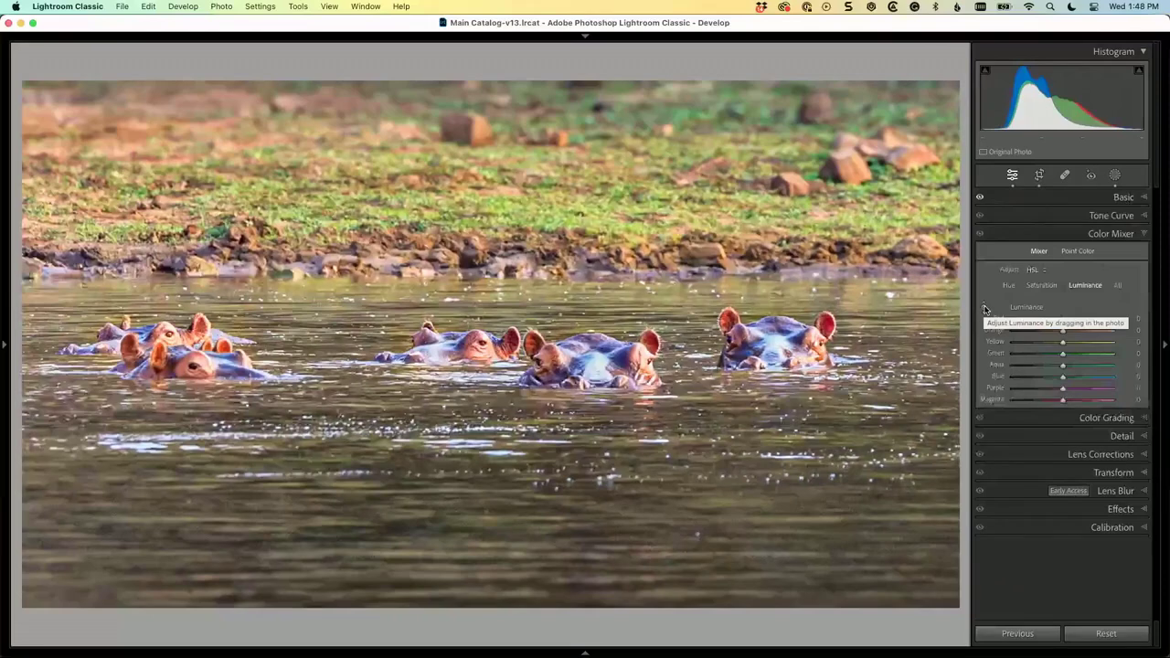
- Try a targeted luminance change on the hippos' blue tones, then undo it
click(985, 294)
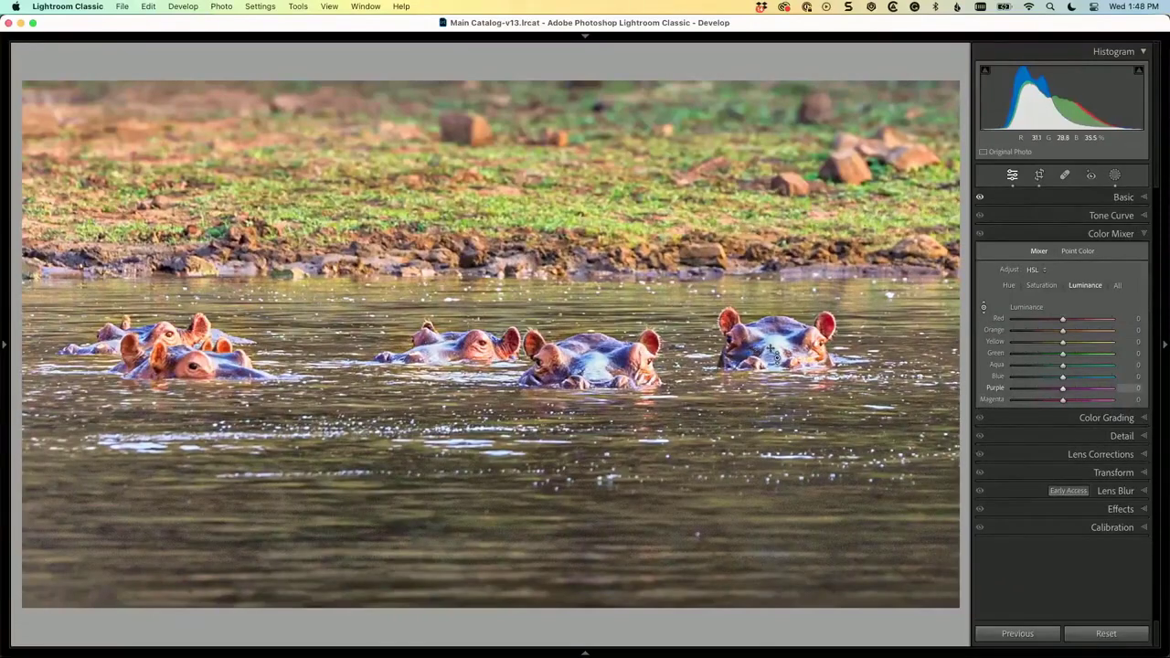
drag(772, 355, 582, 367)
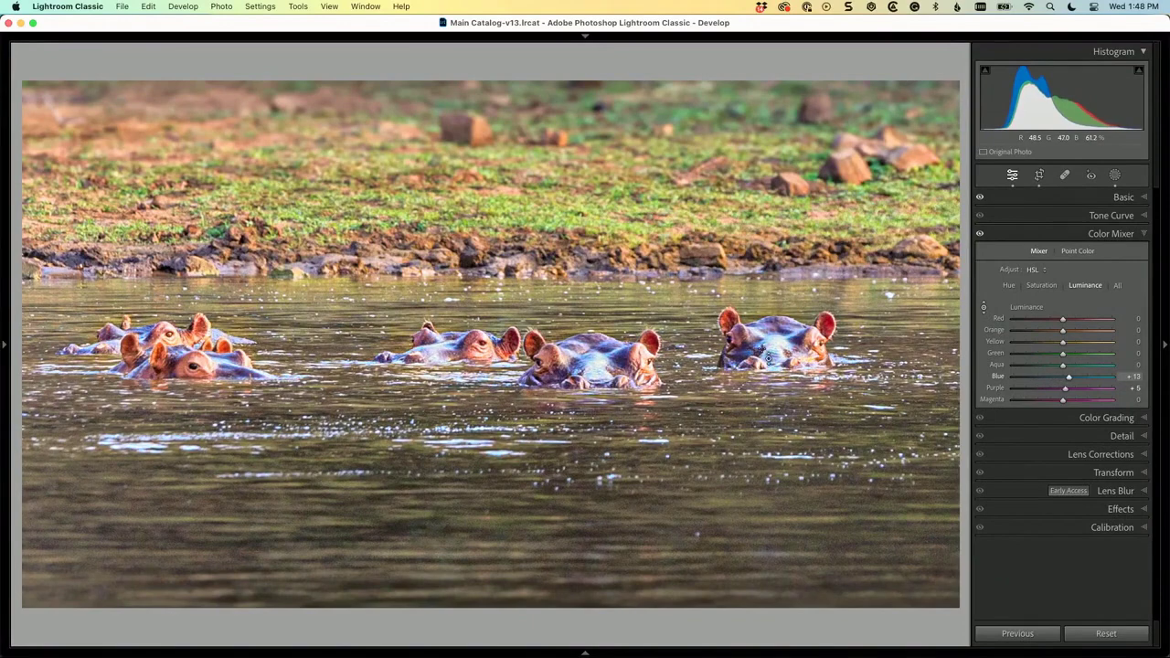
key(super+z)
- Cut HSL saturation to Aqua -74, Blue -73 and Purple -13, then review the Basic panel
click(1041, 285)
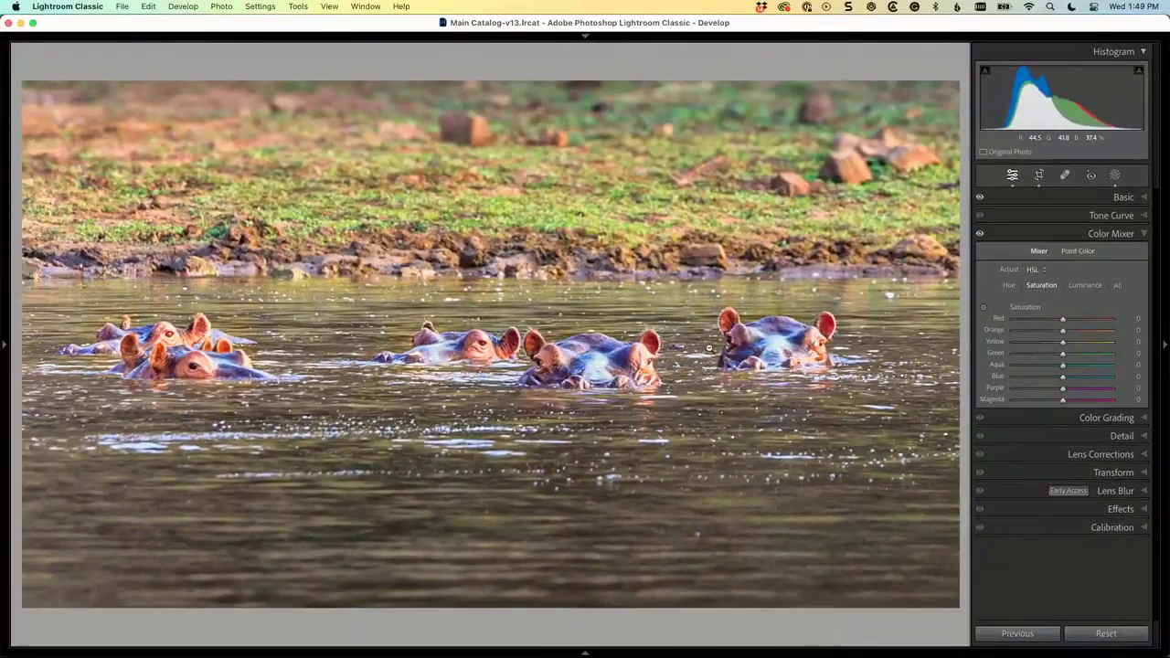
click(984, 307)
key(Down)
key(Down)
key(Down)
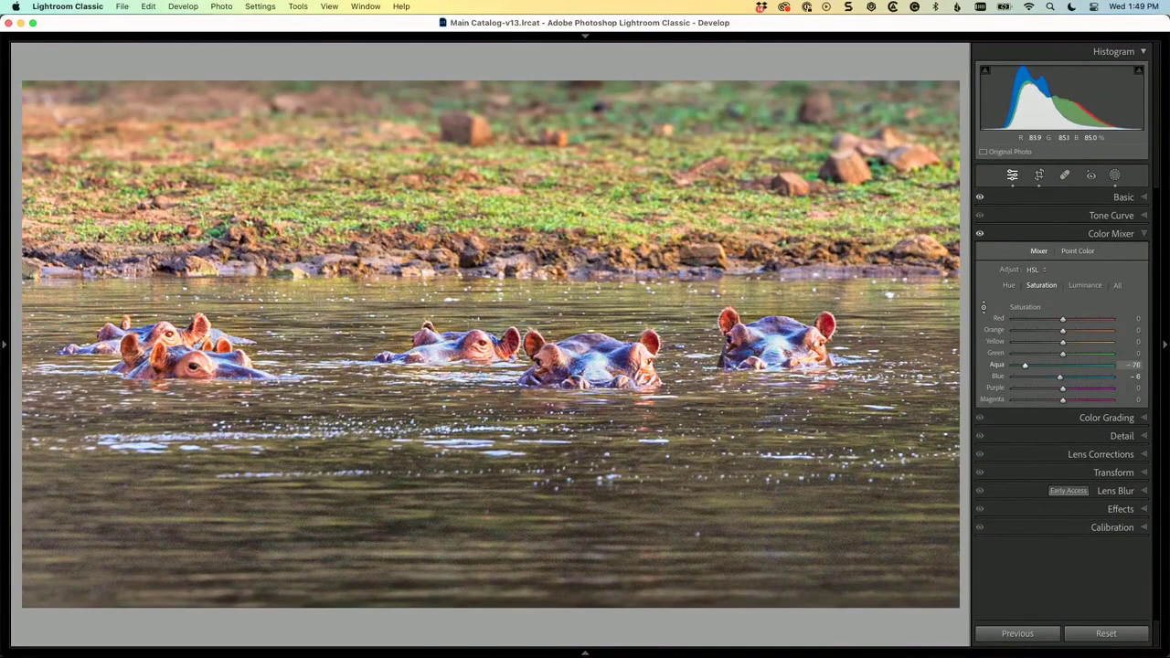
key(Down)
key(Down)
key(Down)
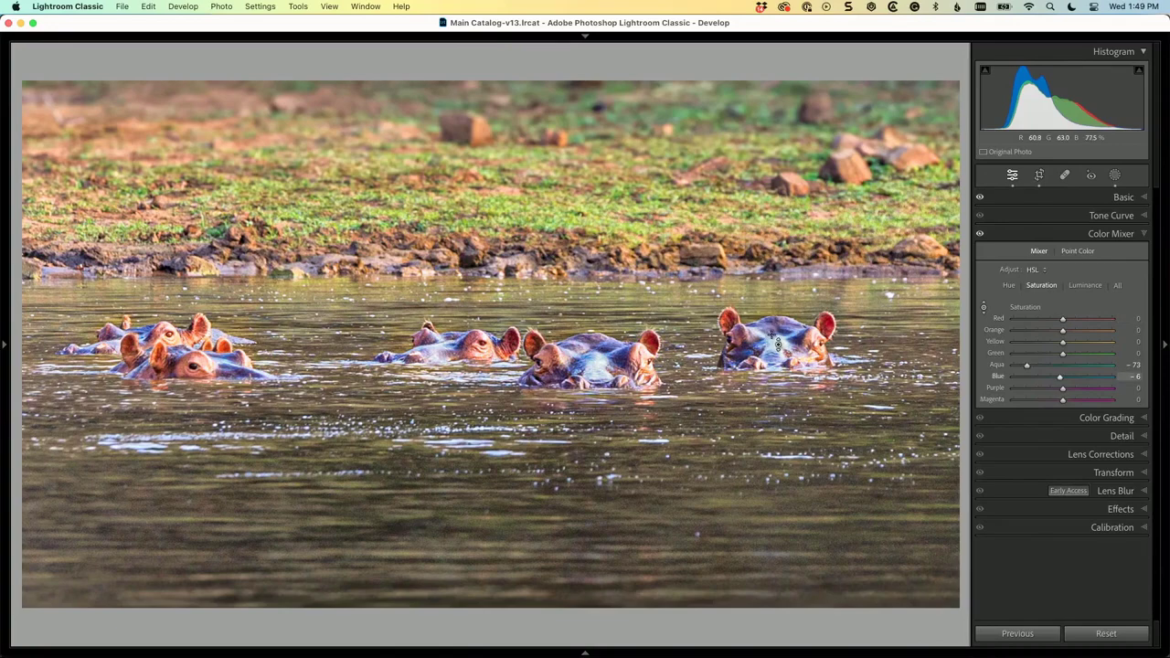
key(Down)
key(Down)
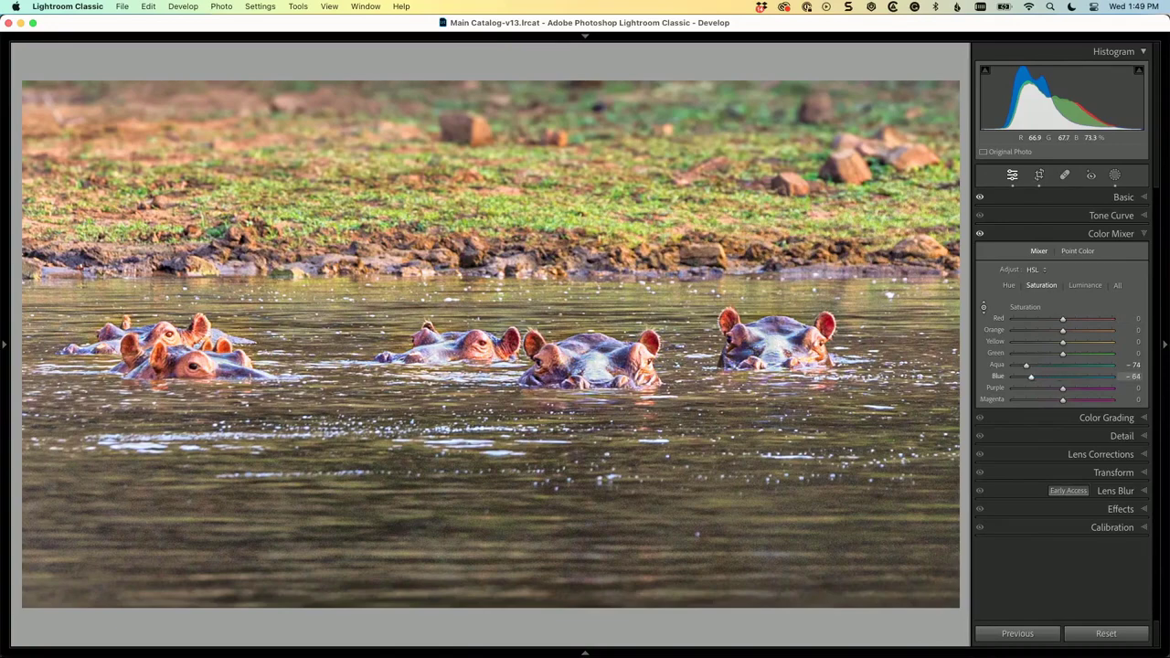
key(Down)
key(Down)
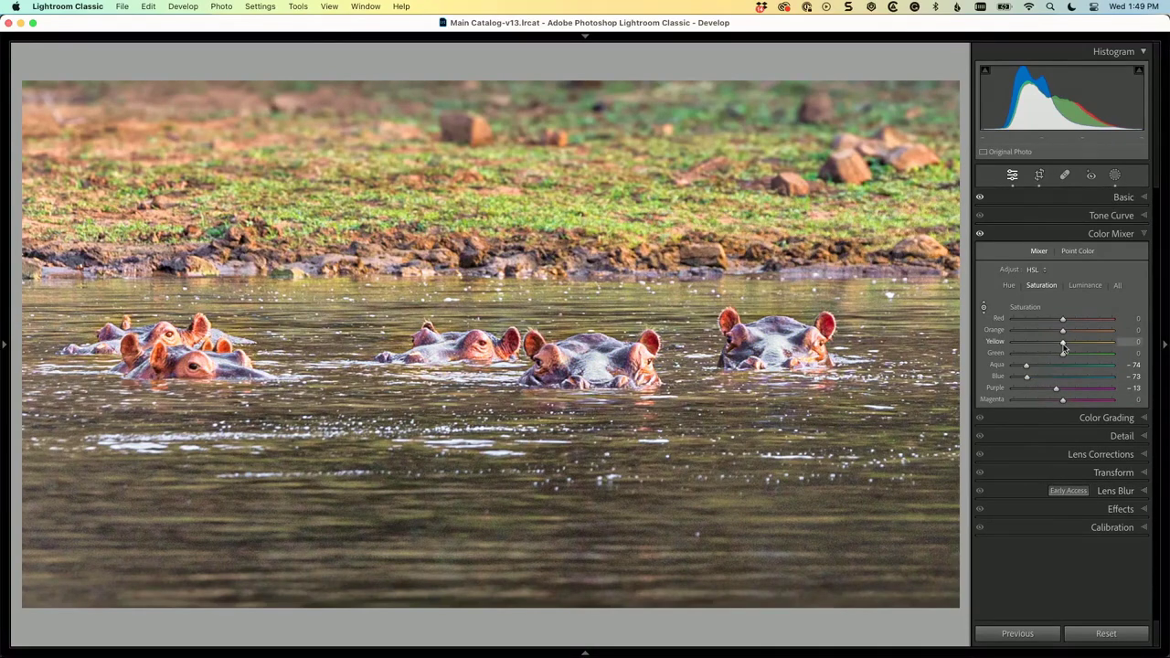
click(1122, 199)
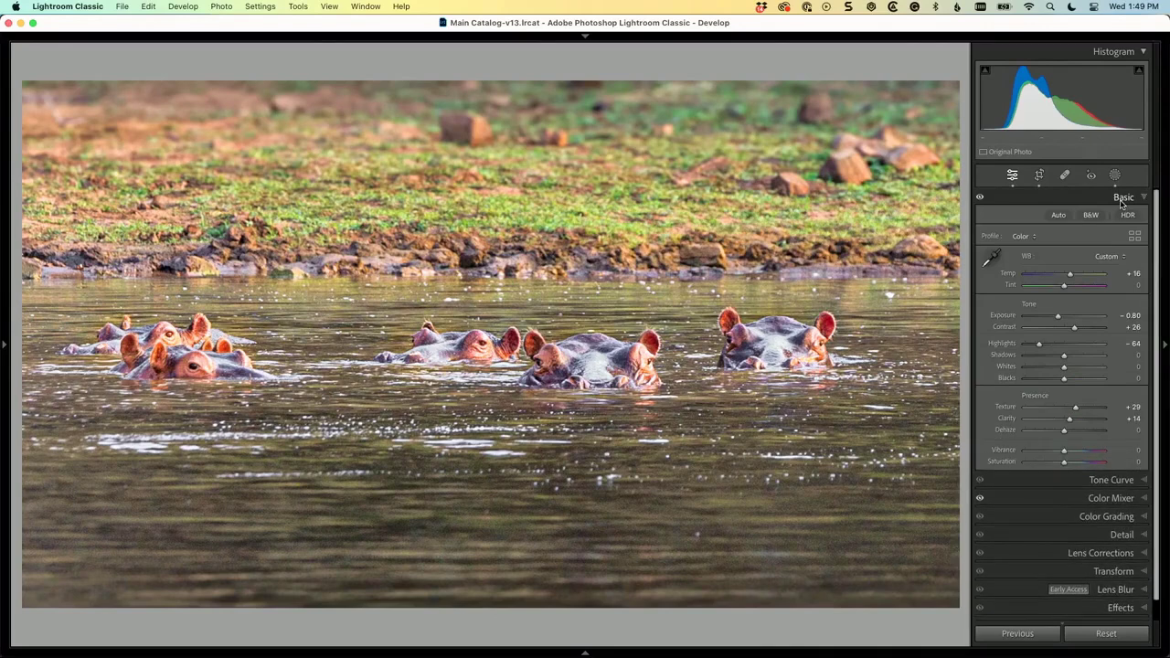
scroll(1021, 302, down, 1)
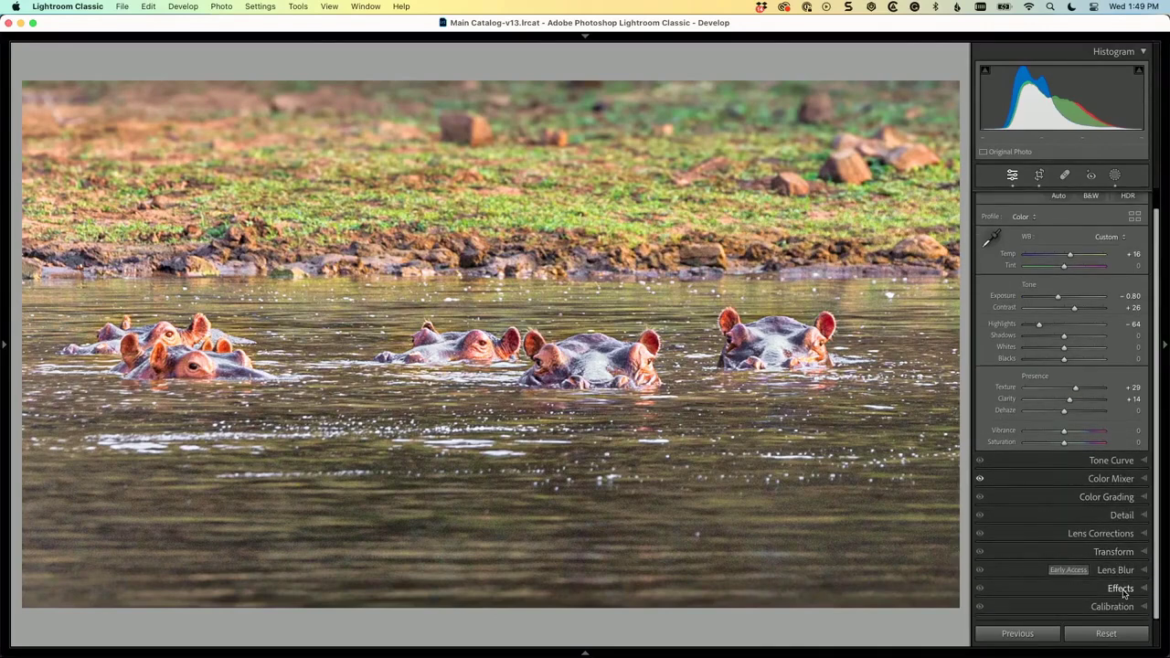
- Apply a -11 Highlight Priority post-crop vignette, comparing it with the effect toggled off
click(1123, 591)
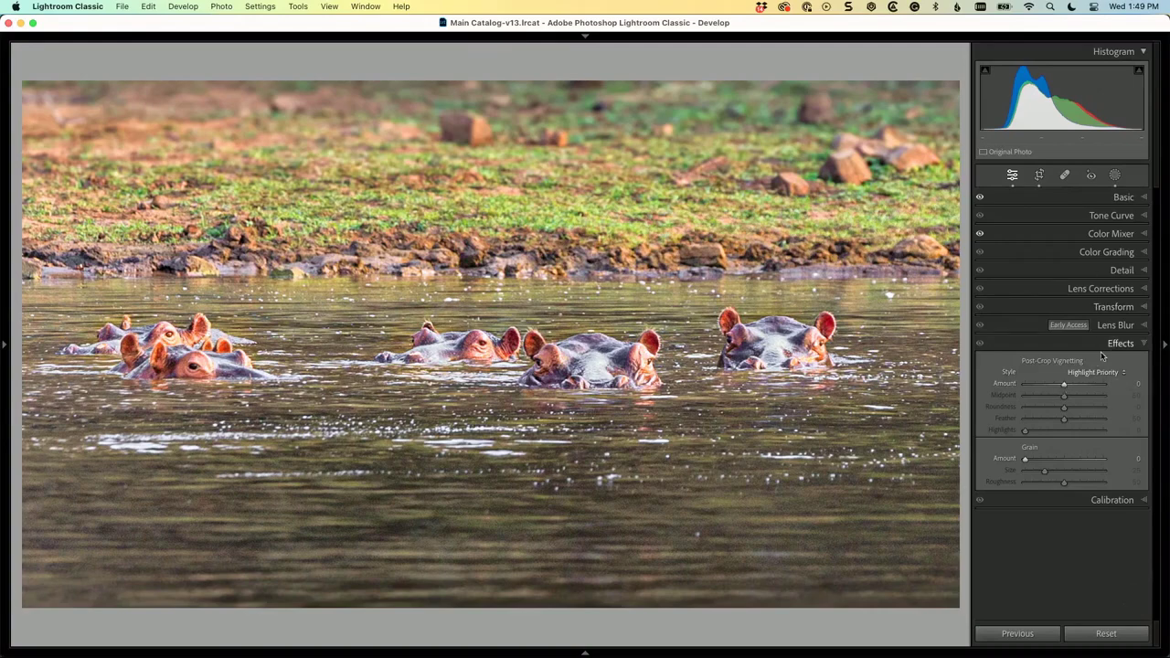
drag(1064, 385, 1059, 386)
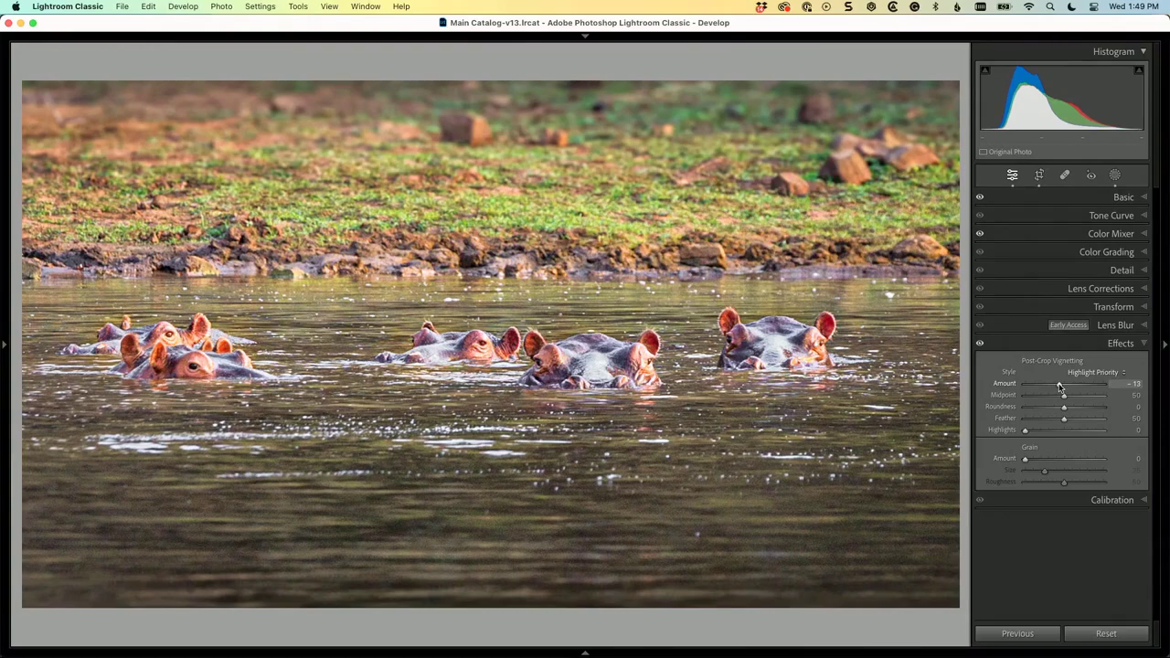
click(980, 345)
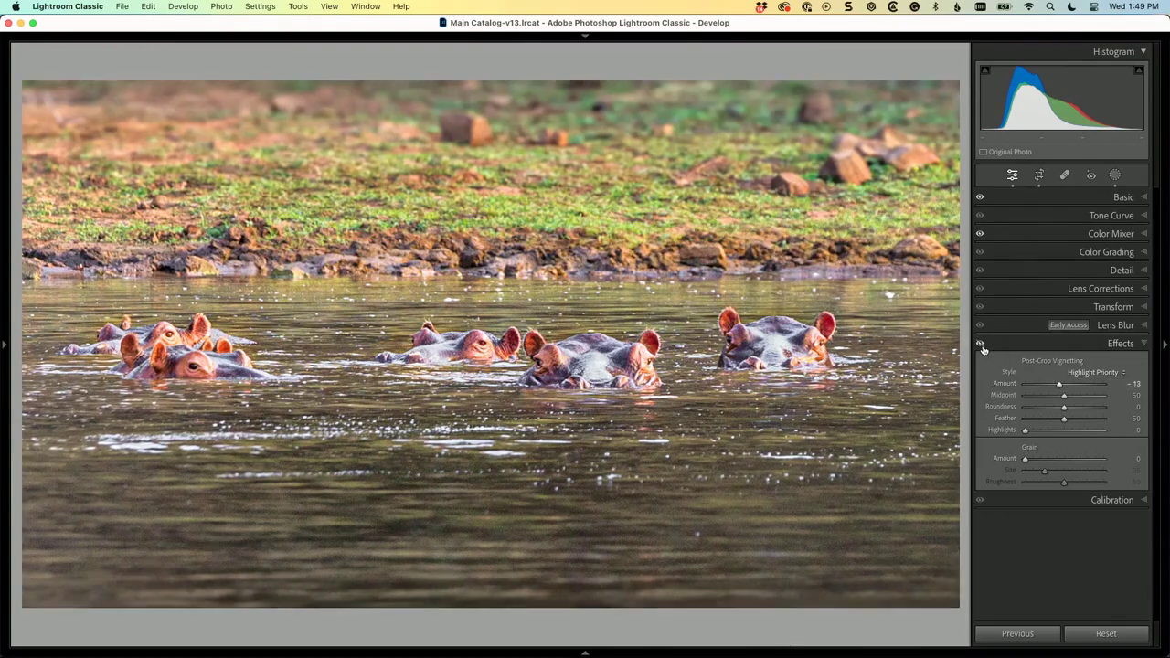
click(980, 345)
click(980, 345)
click(980, 345)
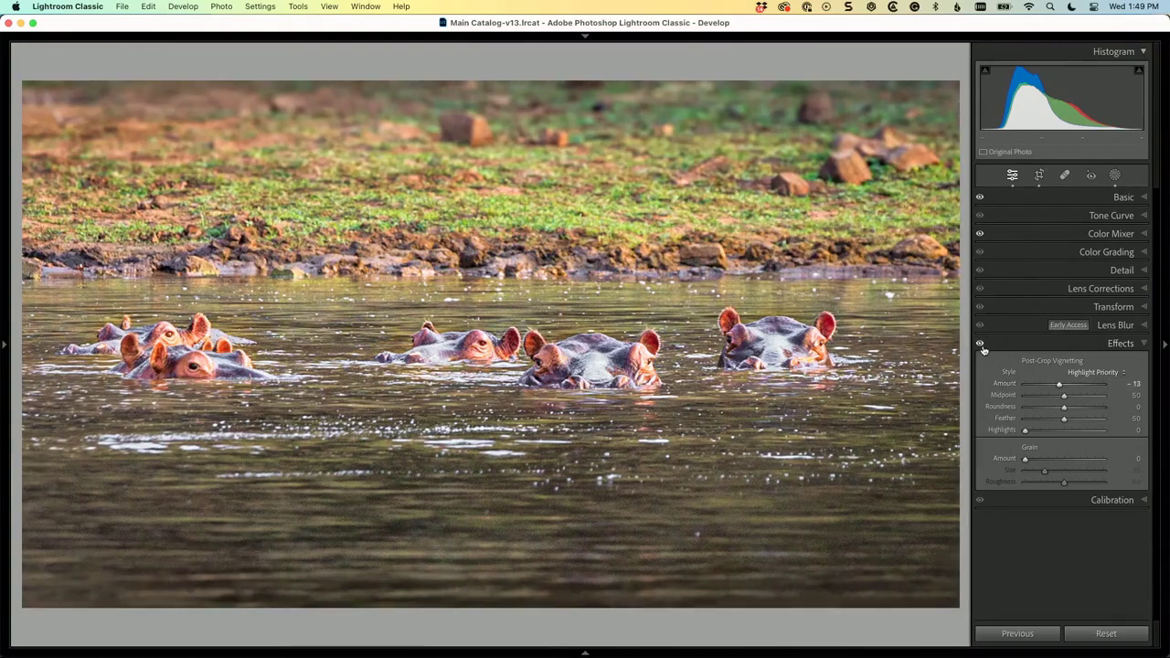
double_click(1060, 390)
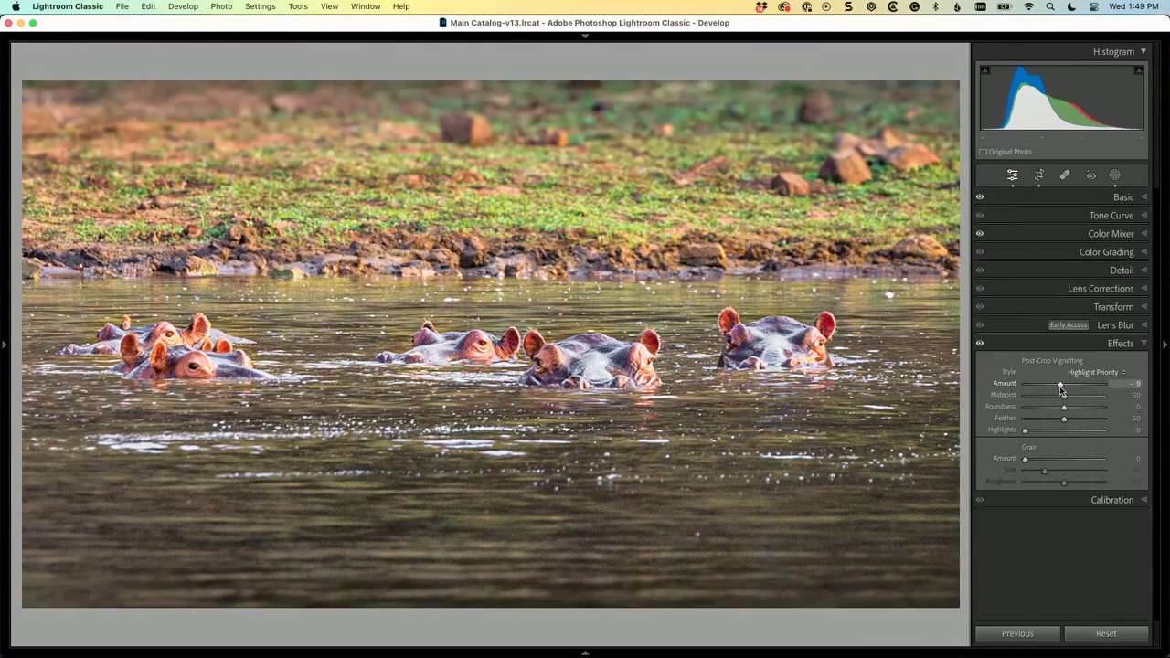
drag(1061, 390, 1058, 390)
- Open an edited copy with Lightroom adjustments in Photoshop and go to the Filter menu
key(super+e)
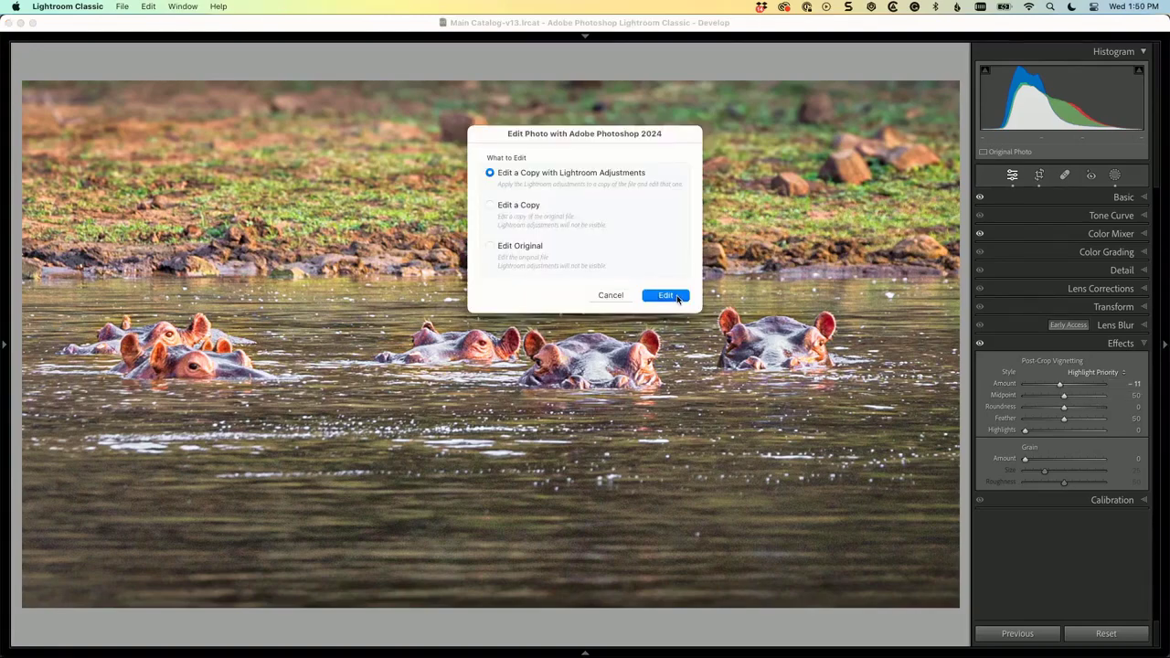
click(677, 298)
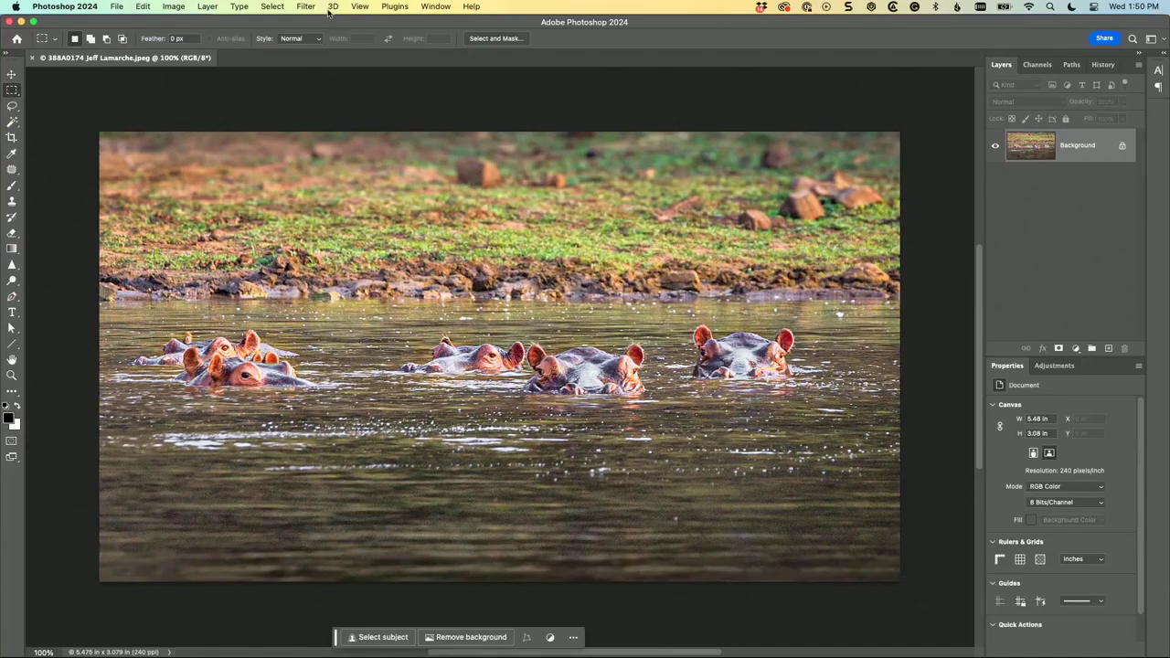
click(309, 7)
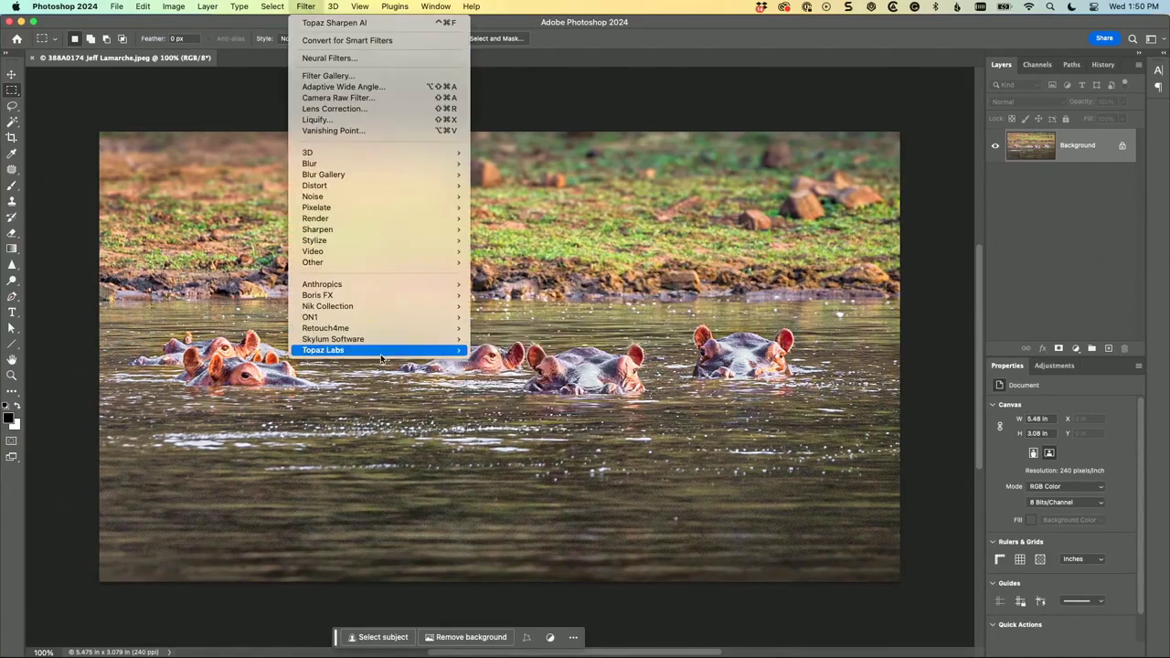
- Sharpen with Topaz Sharpen AI's Out of Focus - Very Blurry model (Remove Blur 7, Suppress Noise 37)
mouse_move(384, 351)
click(519, 350)
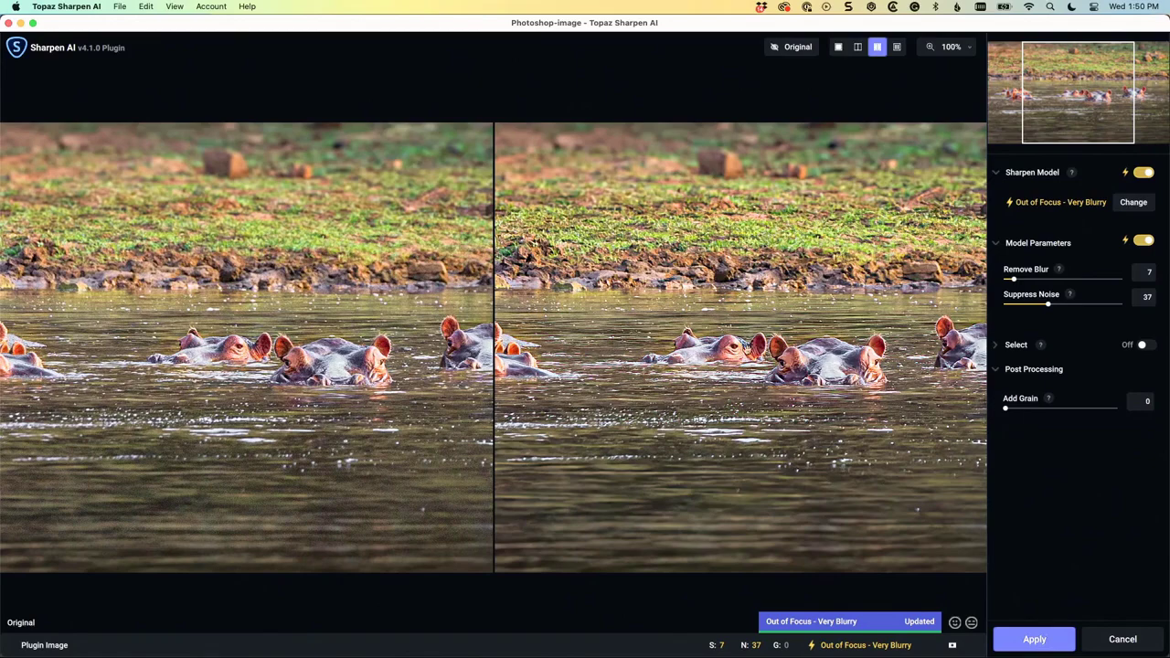
click(1027, 641)
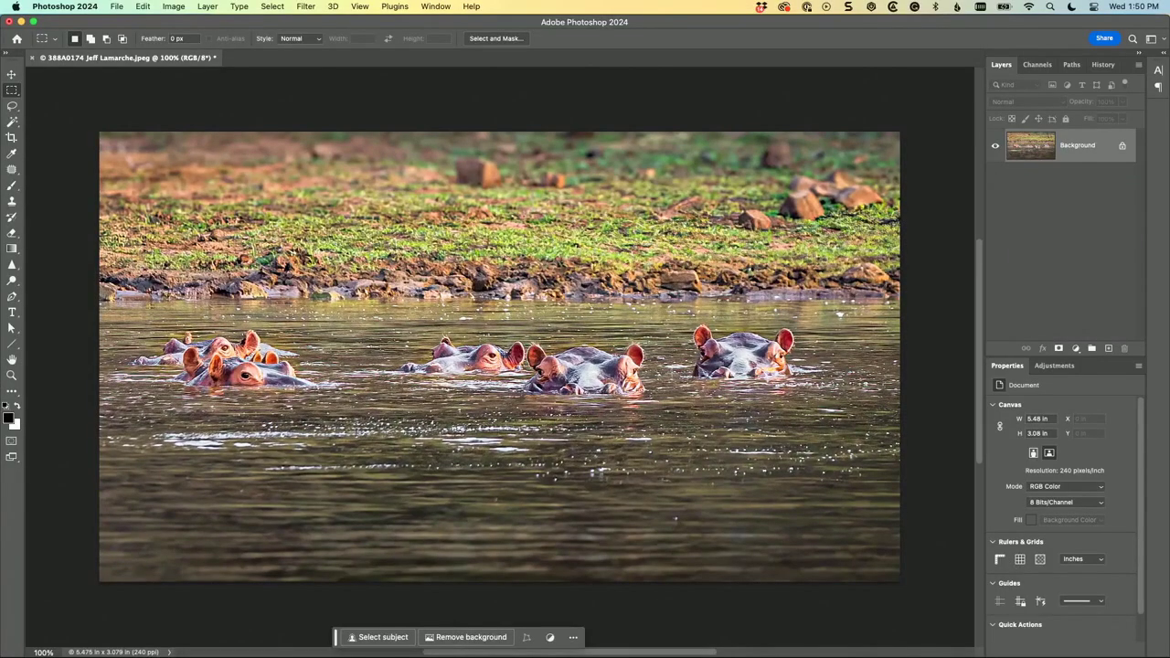
- Crop the photo to 3.84 × 2.16 in around the three central hippos, excluding the left group
click(12, 75)
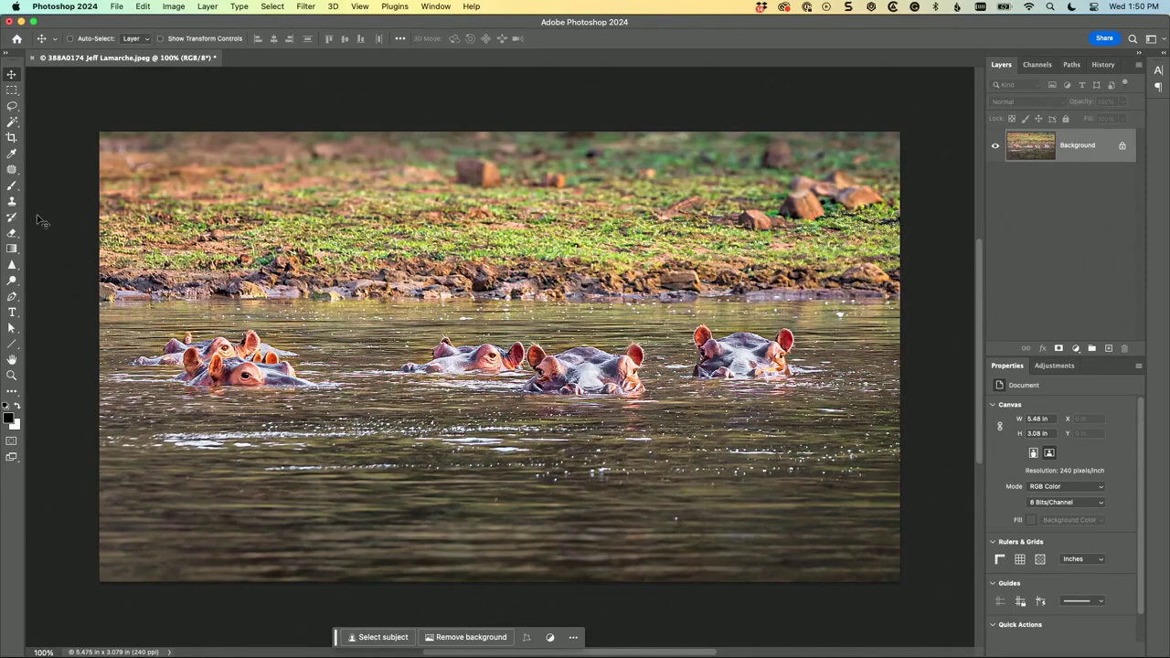
click(12, 137)
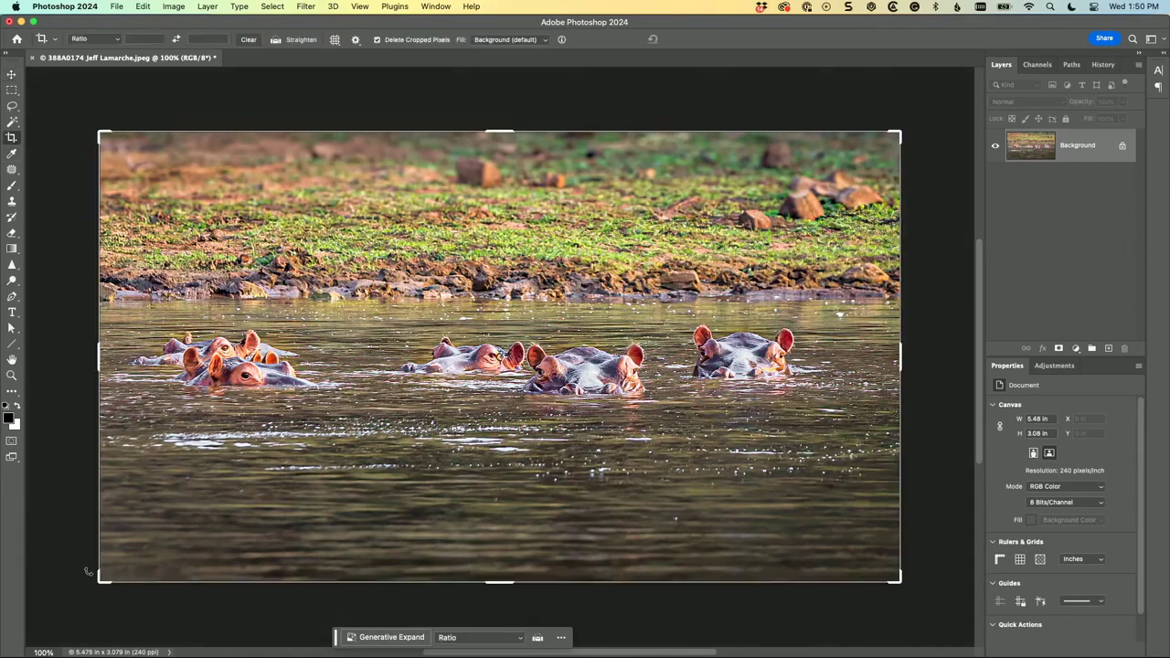
drag(103, 579, 224, 521)
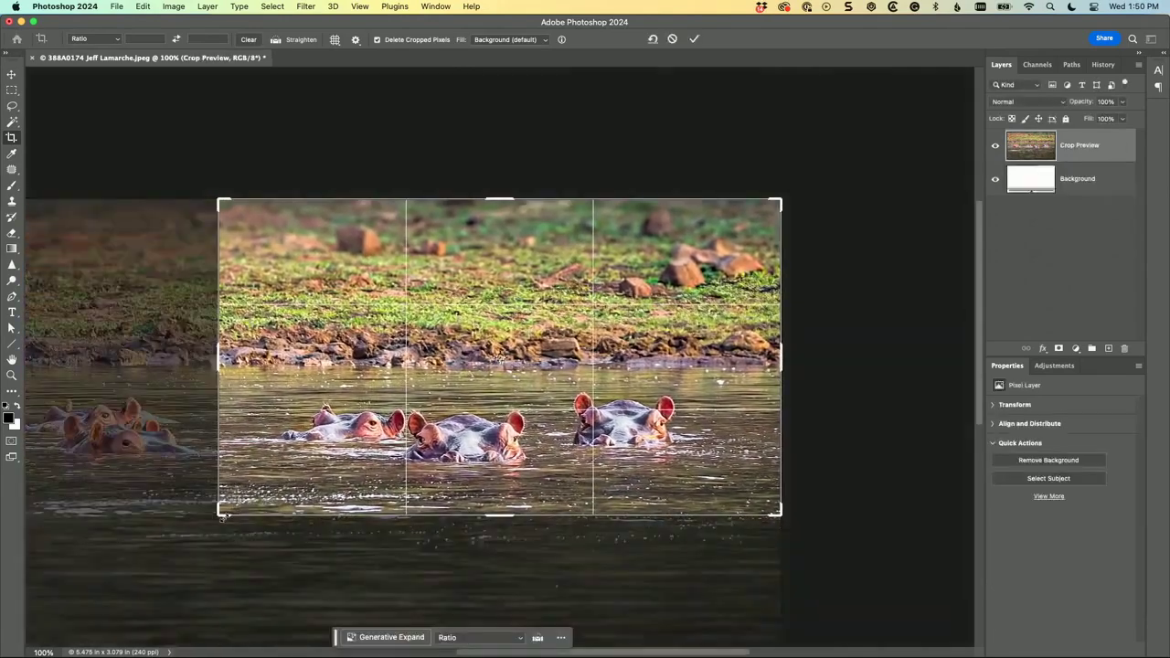
drag(559, 419, 572, 352)
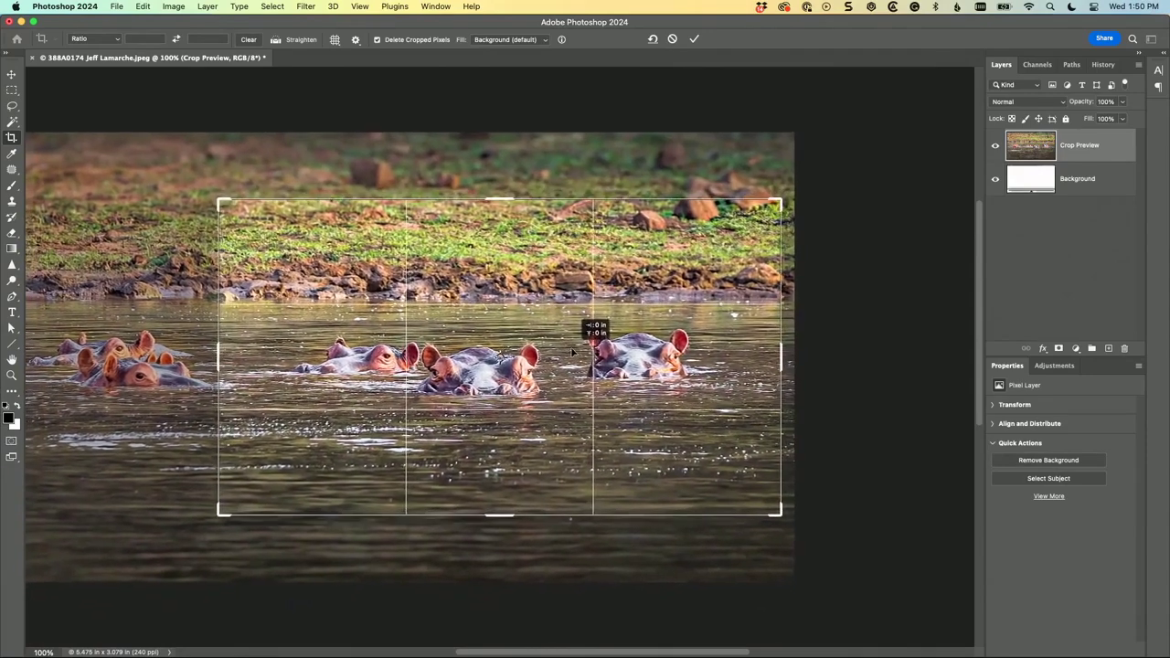
key(Return)
key(super+equal)
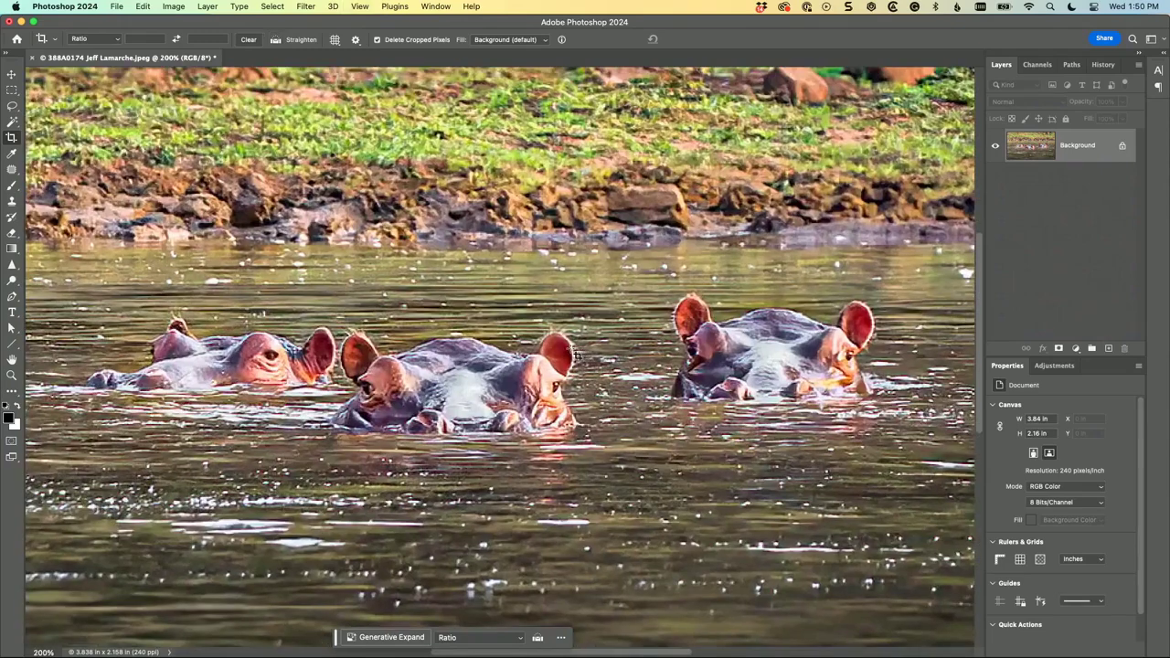
key(super+minus)
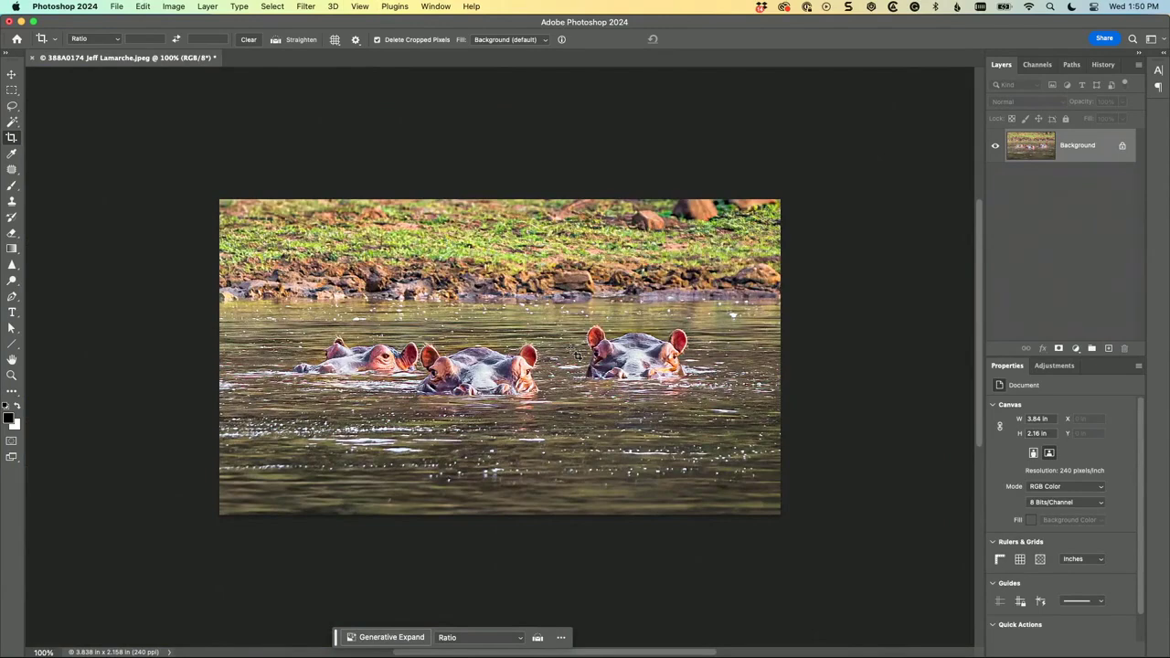
key(v)
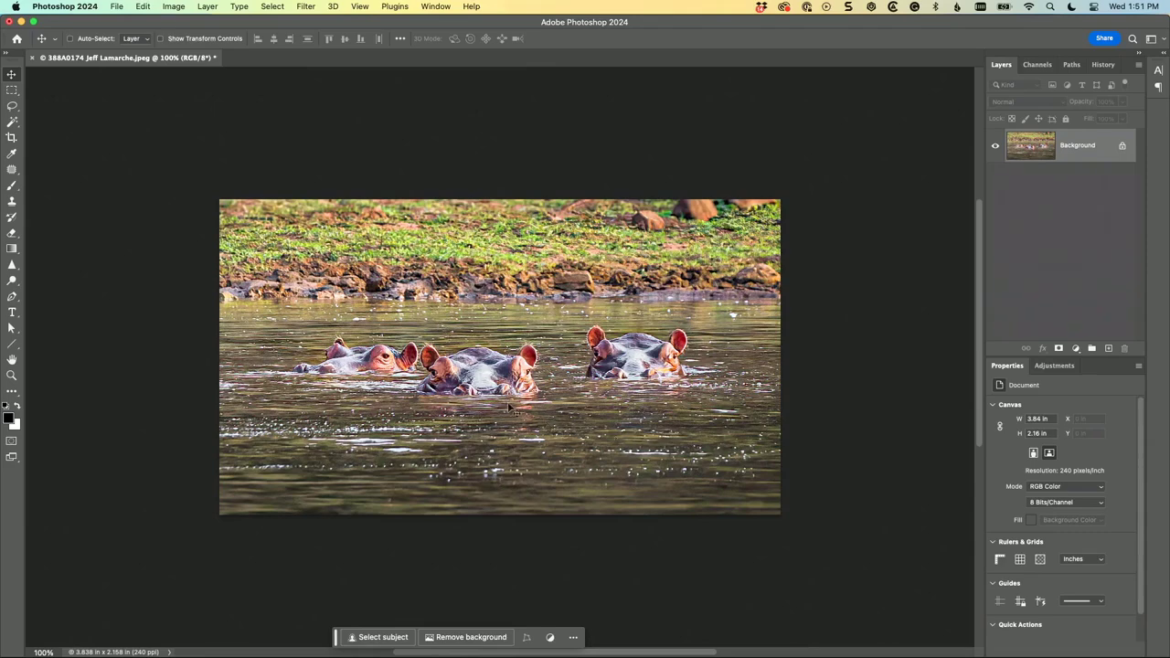
- Enlarge the cropped photo to 300 percent via File > Automate > ON1 Resize AI 2023
click(118, 8)
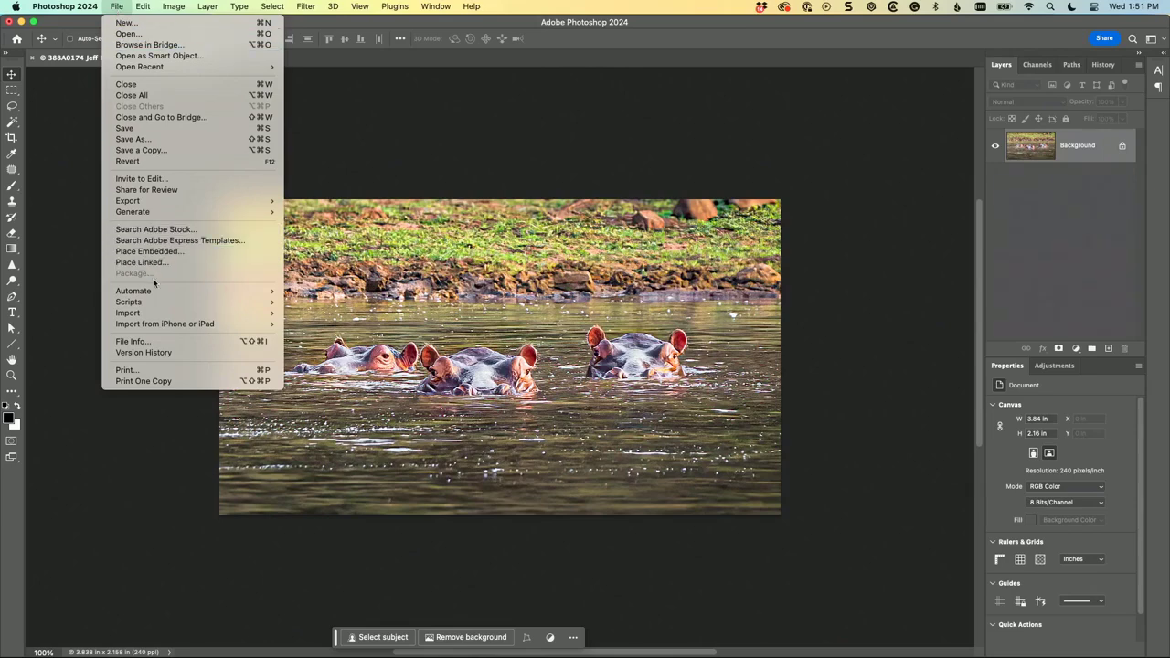
mouse_move(157, 291)
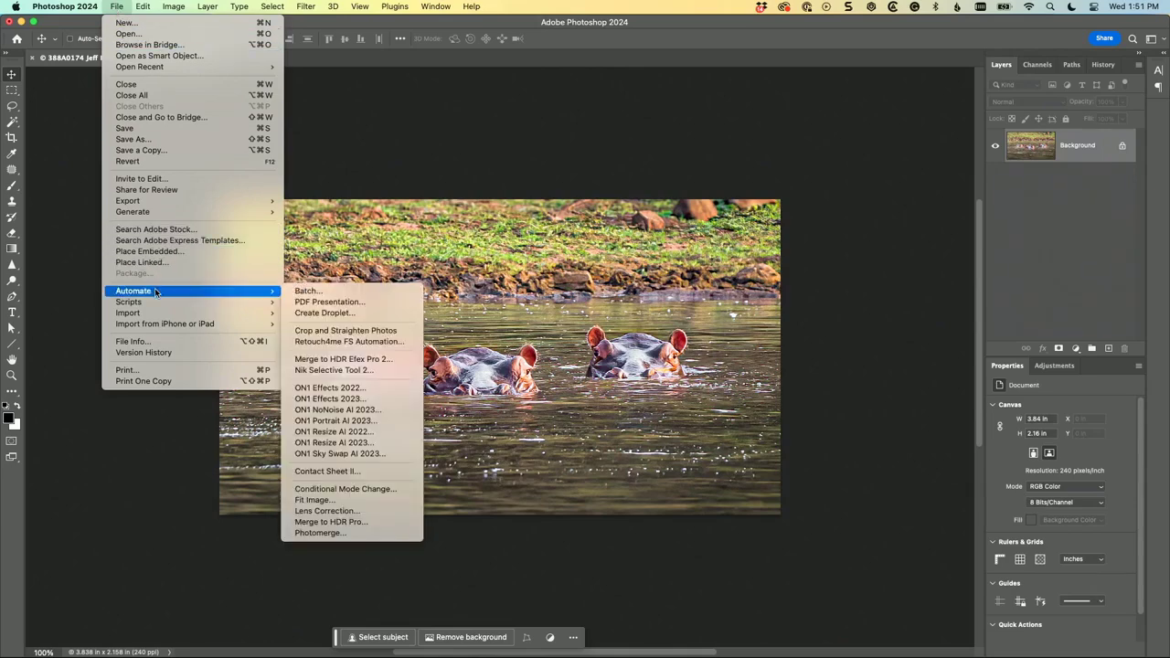
click(364, 444)
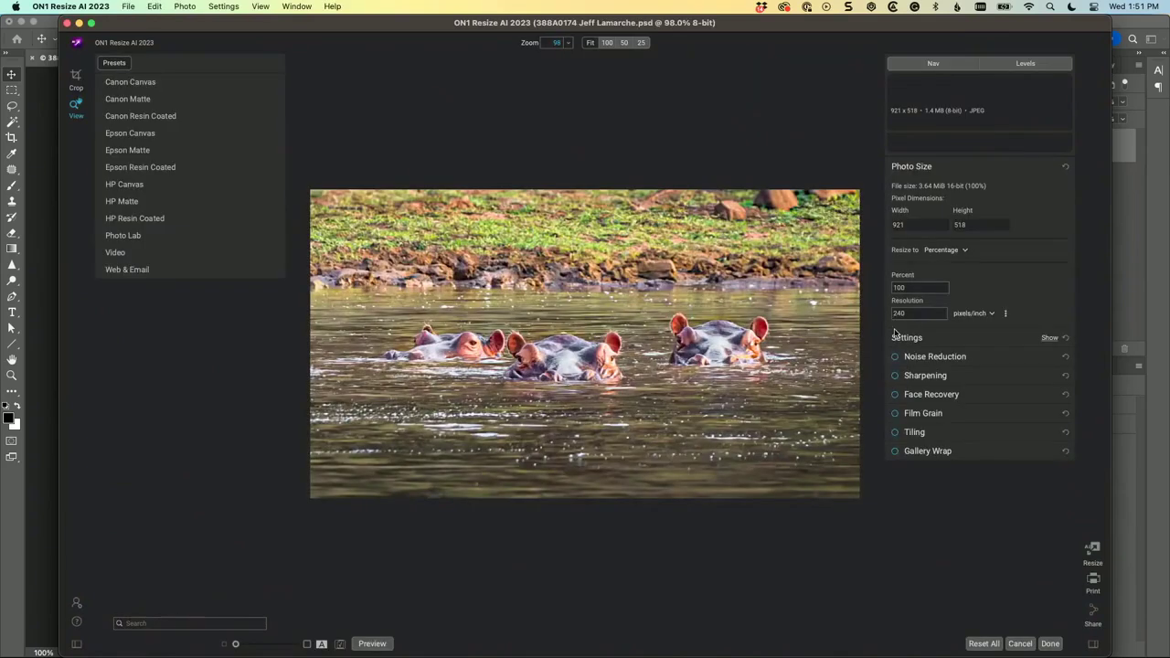
click(896, 288)
click(1051, 643)
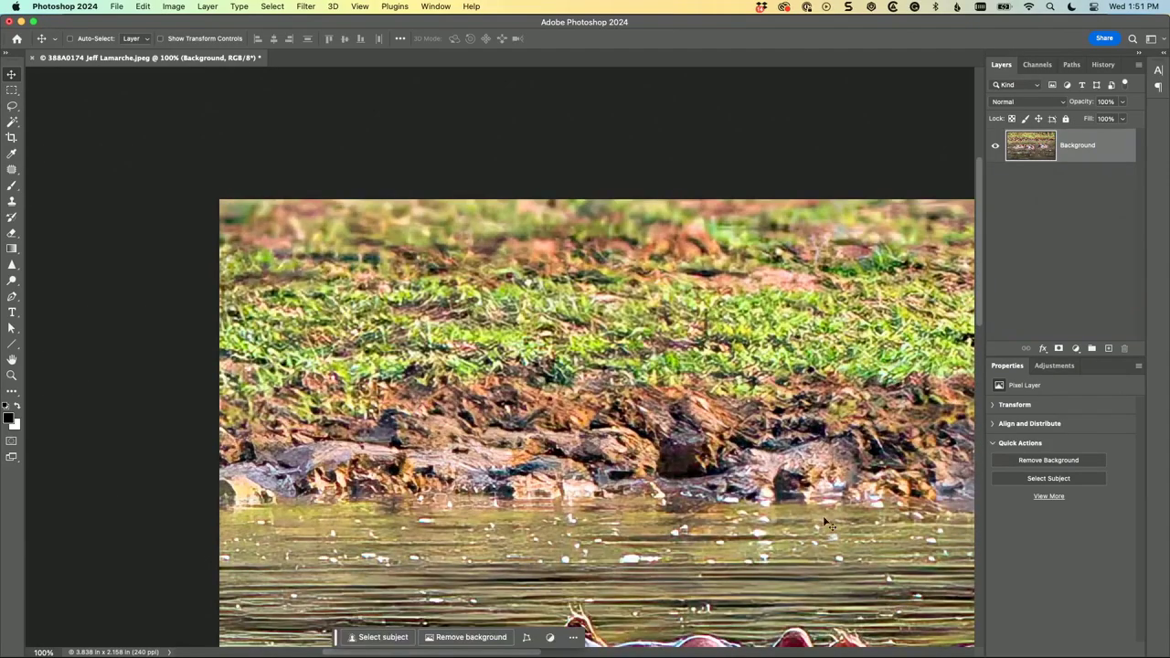
scroll(697, 317, down, 5)
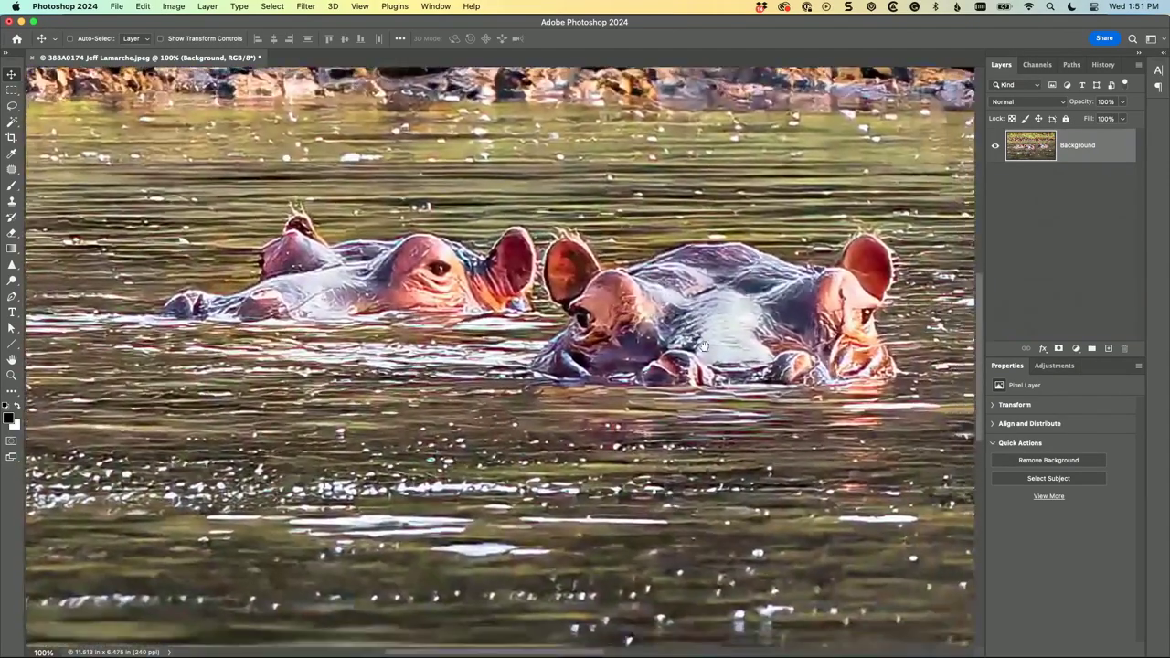
key(super+minus)
key(super+minus)
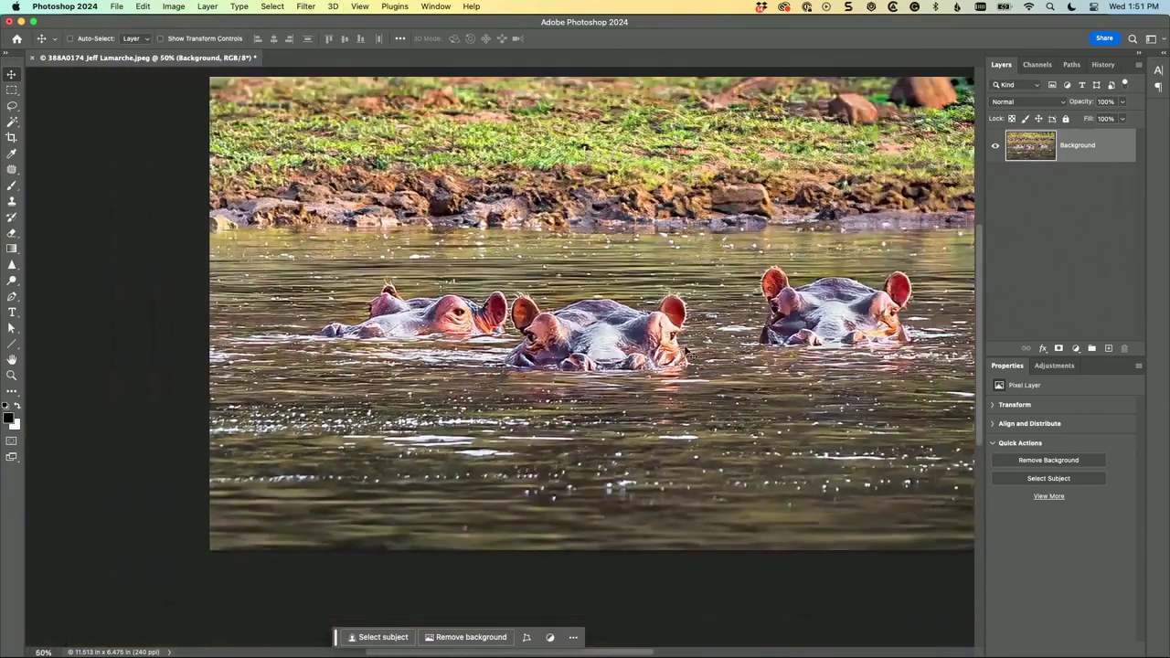
scroll(763, 383, right, 3)
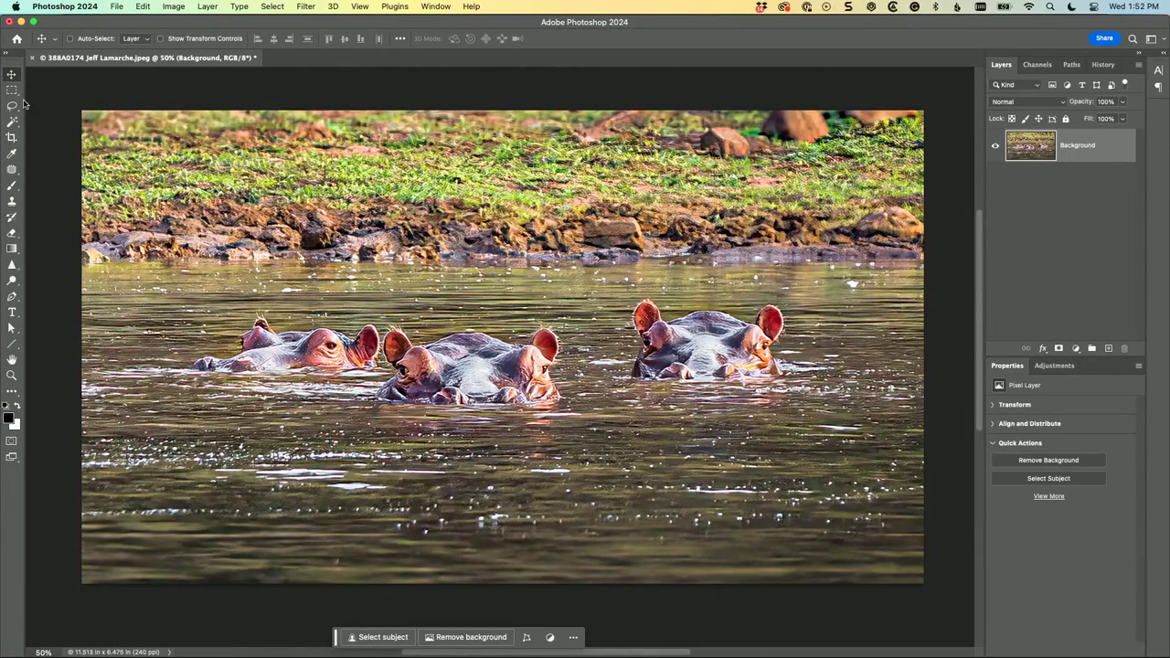
- Heal two dark specks in the lower water with the content-aware Spot Healing Brush
click(12, 170)
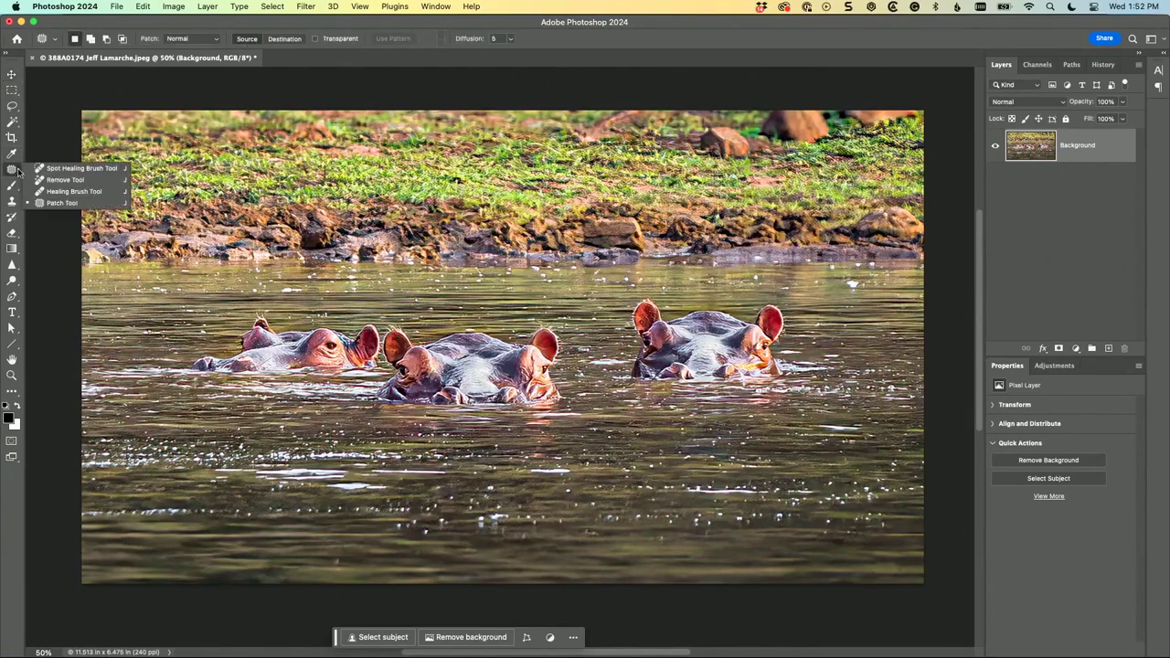
click(55, 172)
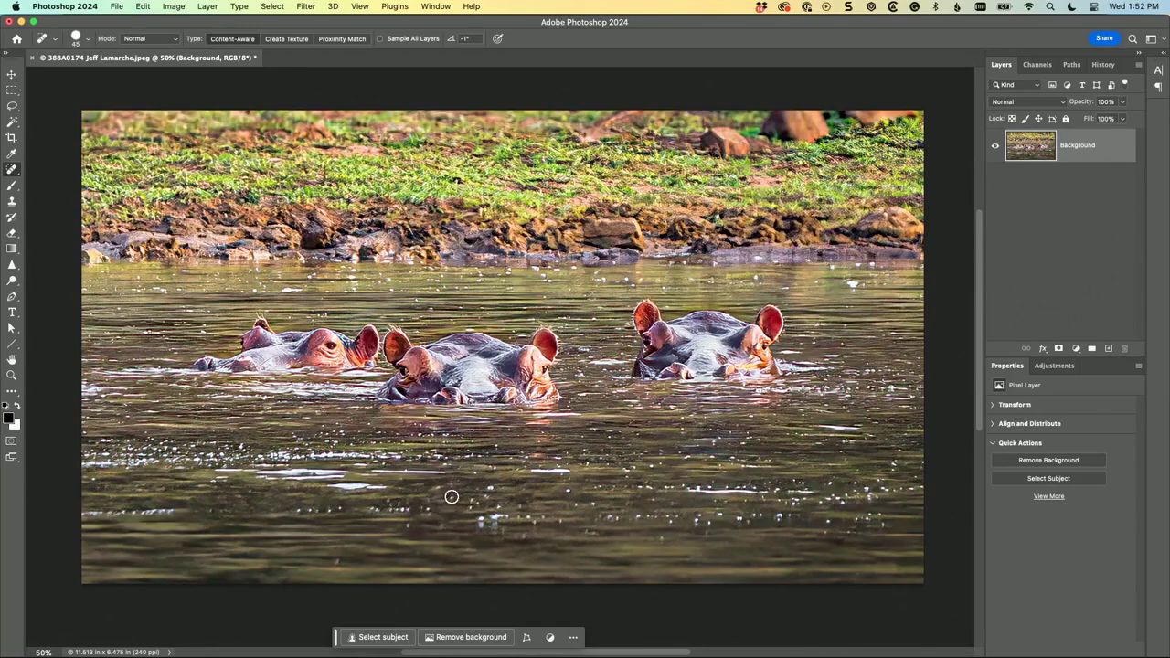
click(491, 495)
click(489, 489)
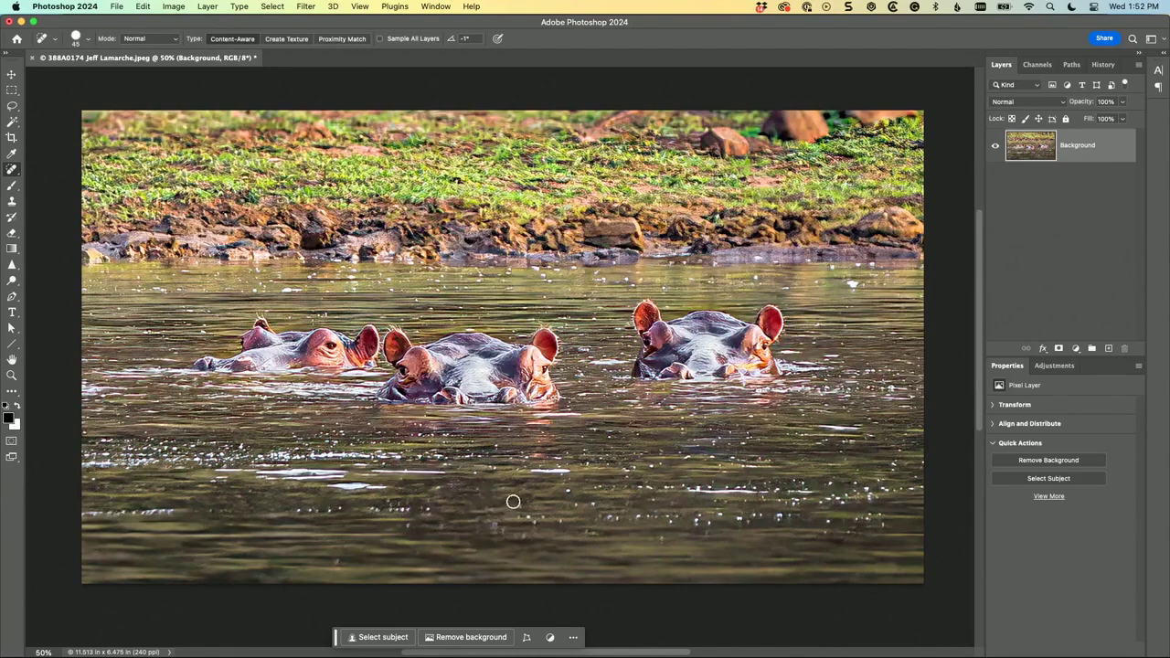